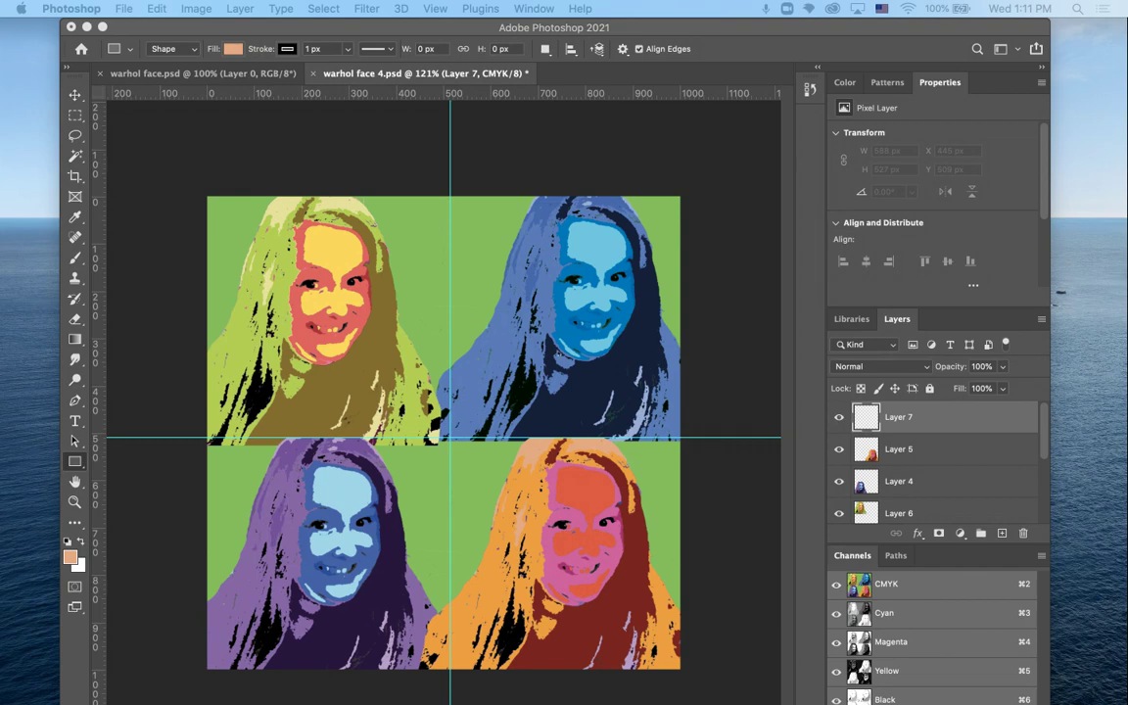
Select Layer 1, the plain green background layer, in the Layers panel
scroll(907, 490, down, 5)
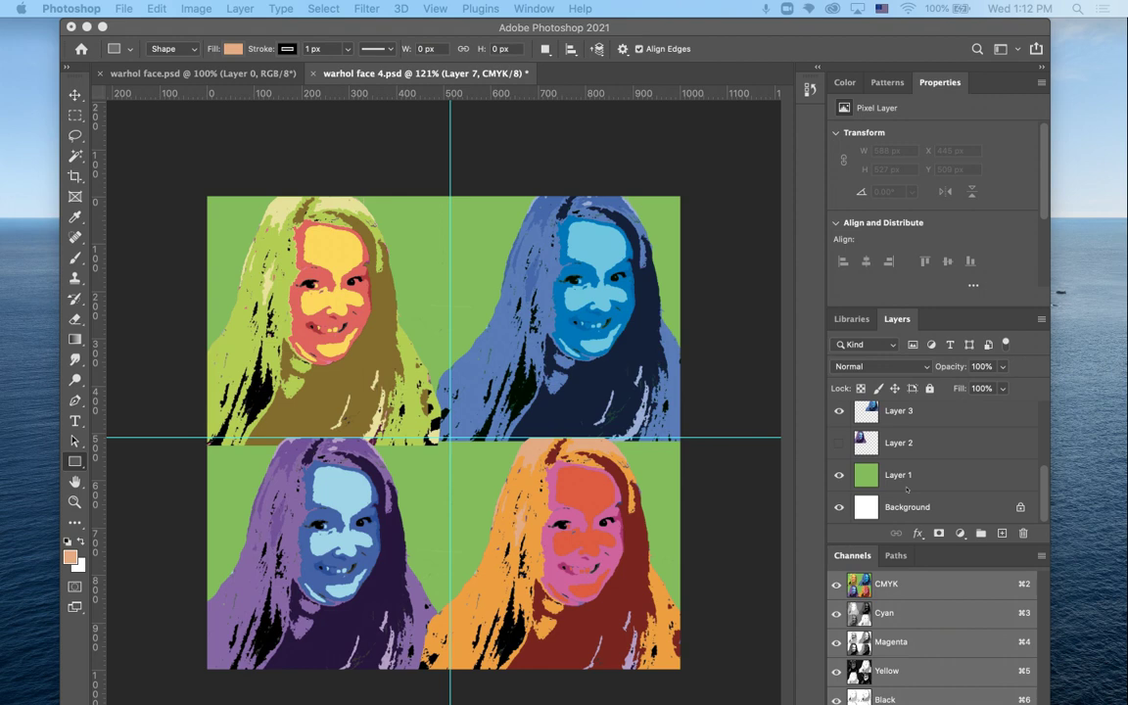
click(868, 478)
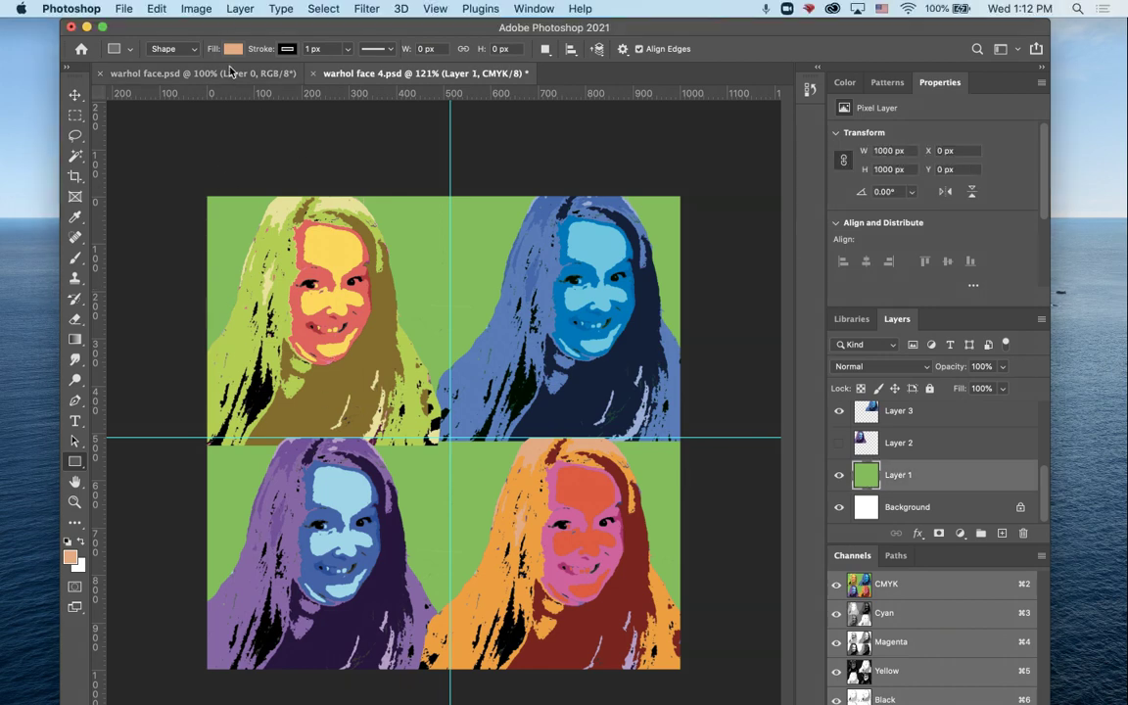
Open Edit > Fill for Layer 1, move the dialog aside, and expand the Contents list
click(156, 9)
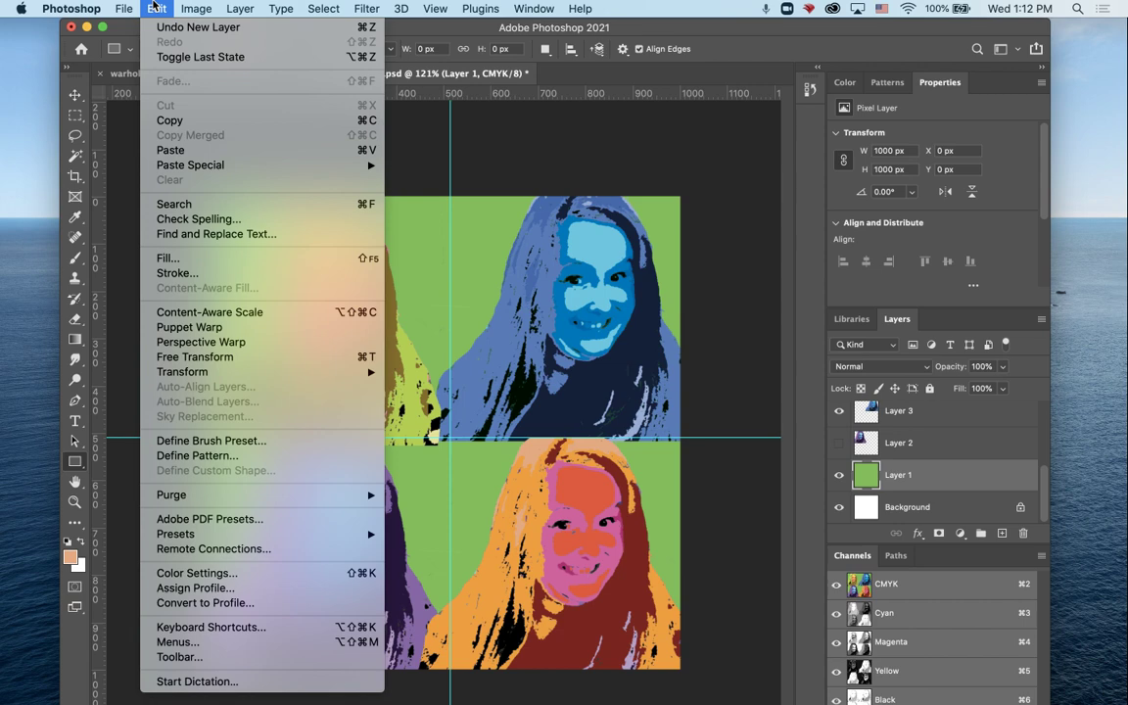
click(169, 257)
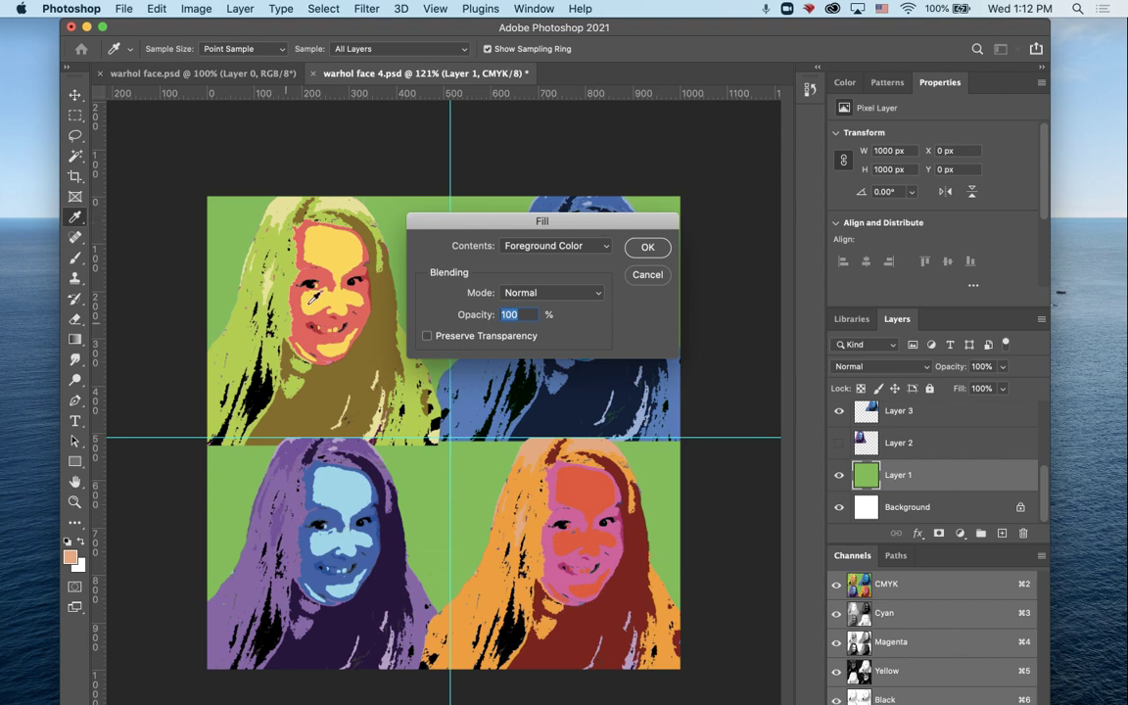
drag(581, 228, 640, 124)
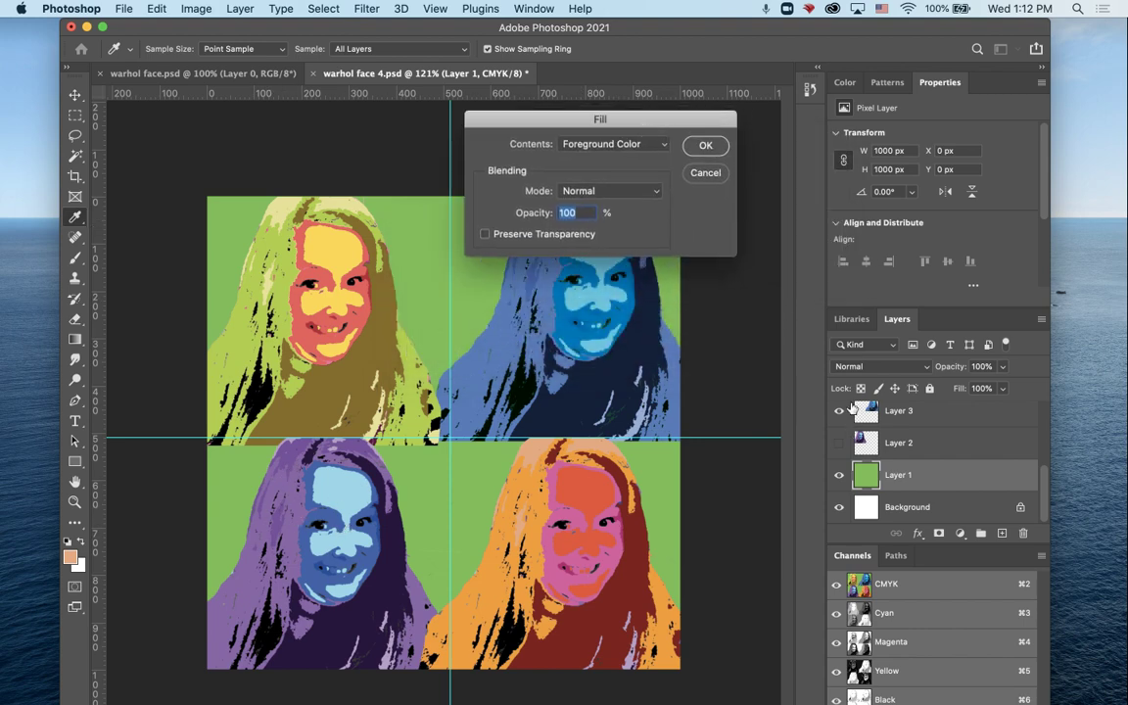
scroll(877, 460, up, 1)
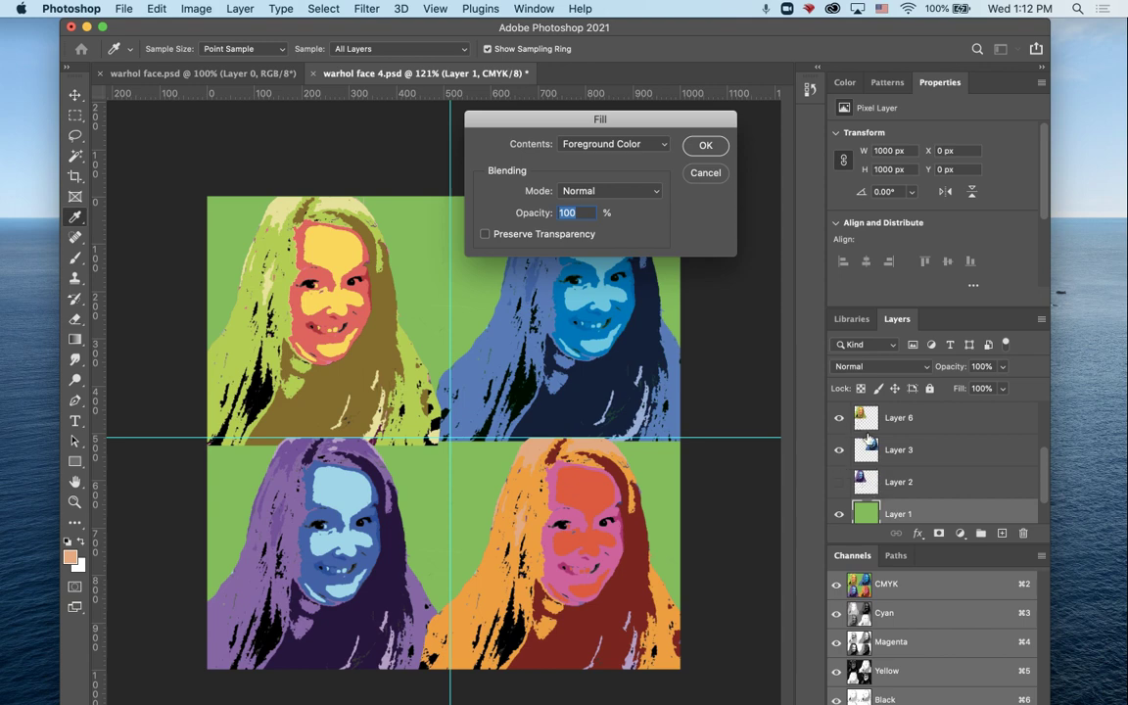
scroll(870, 451, down, 1)
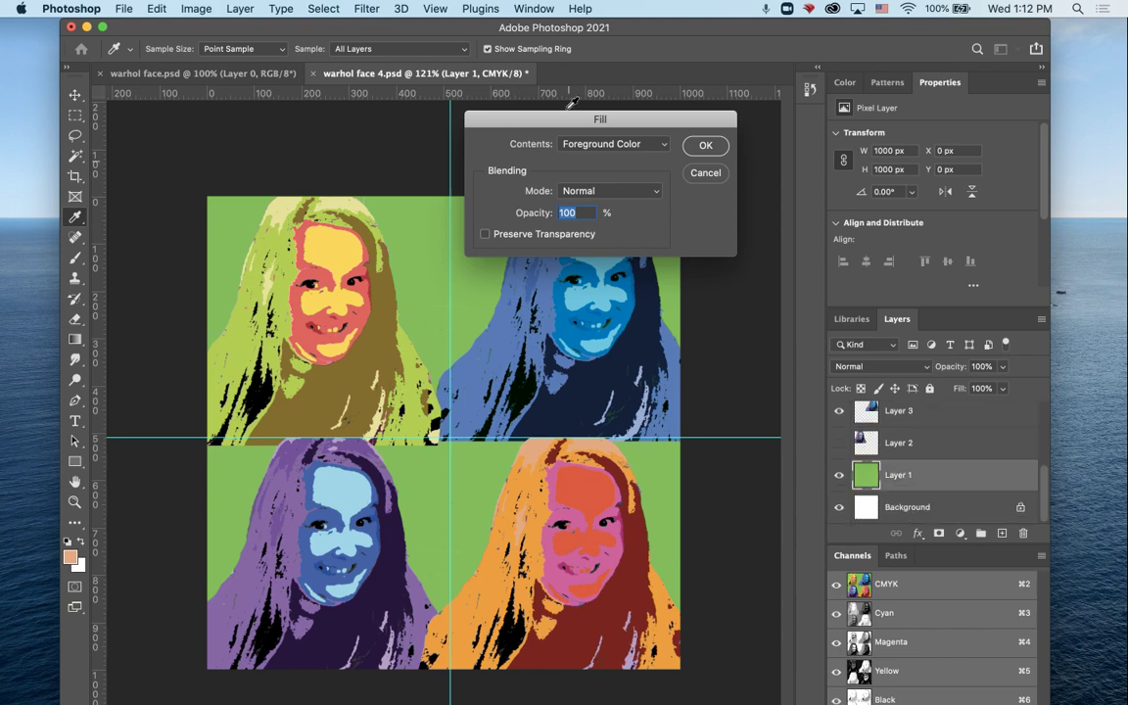
click(645, 140)
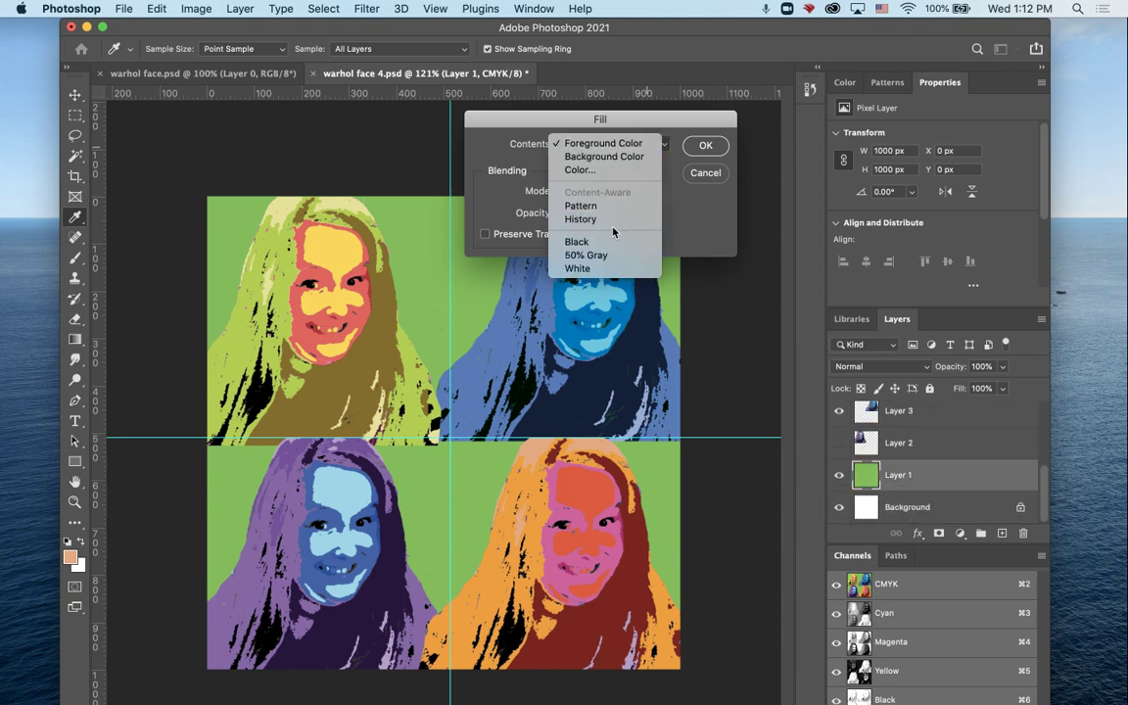
Set the fill contents to a custom dark teal-green #088c5c and confirm the fill
click(622, 170)
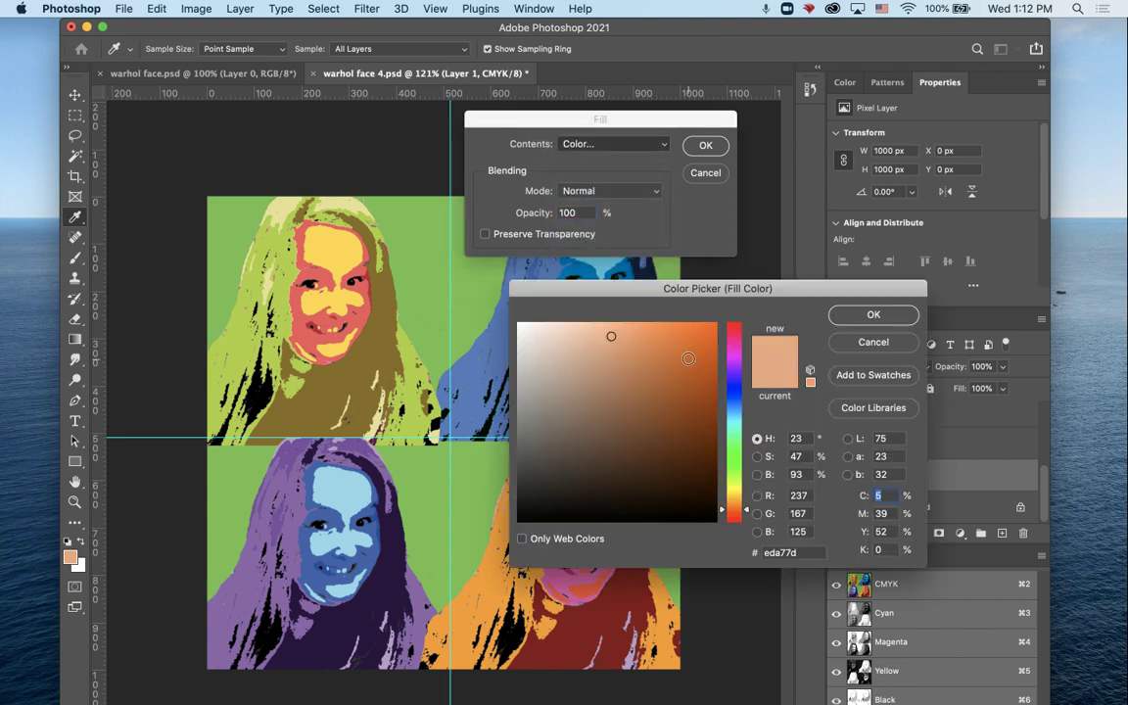
drag(688, 285, 769, 131)
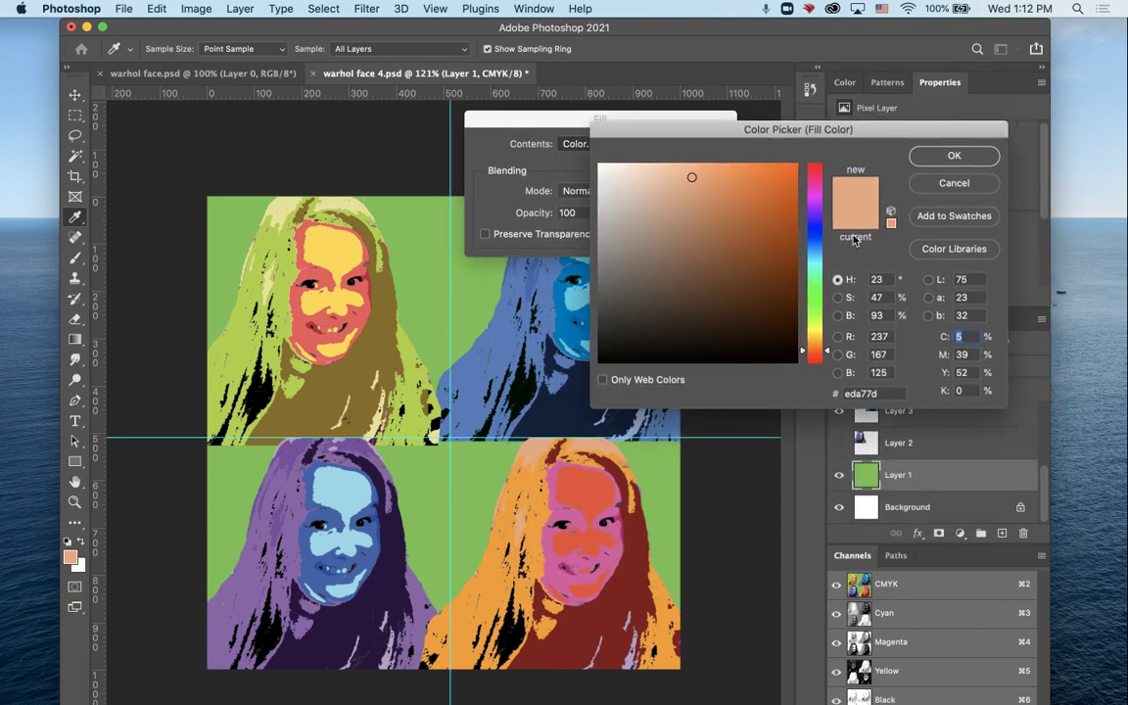
drag(820, 256, 787, 252)
click(795, 277)
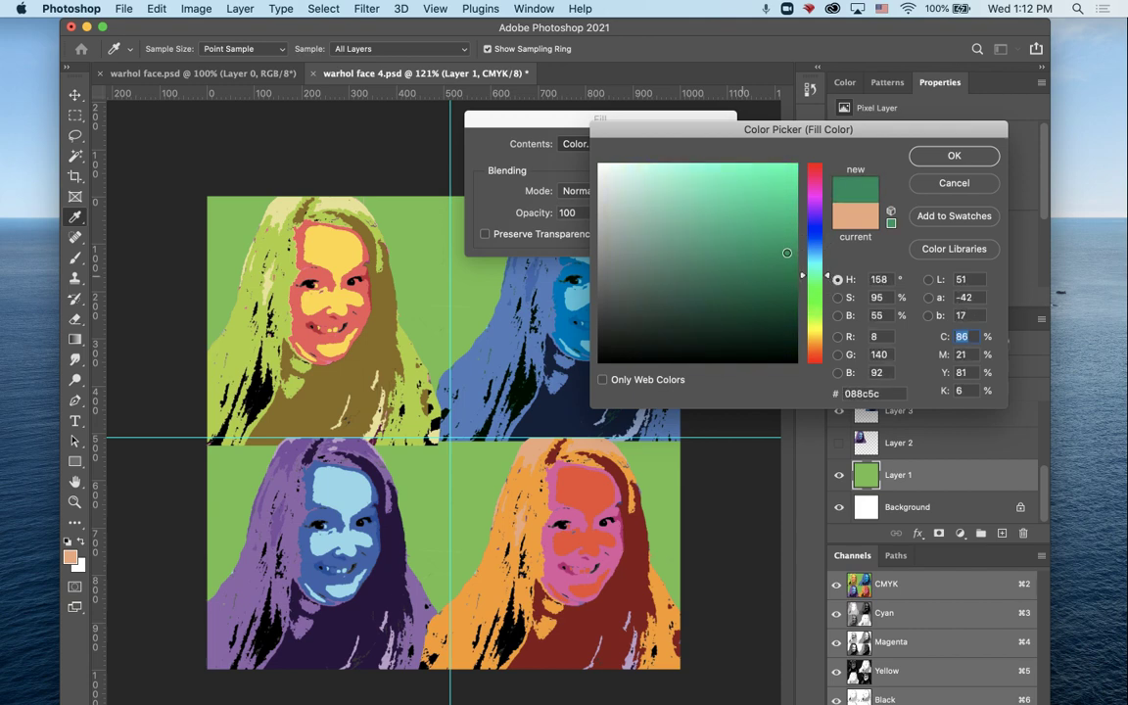
click(954, 155)
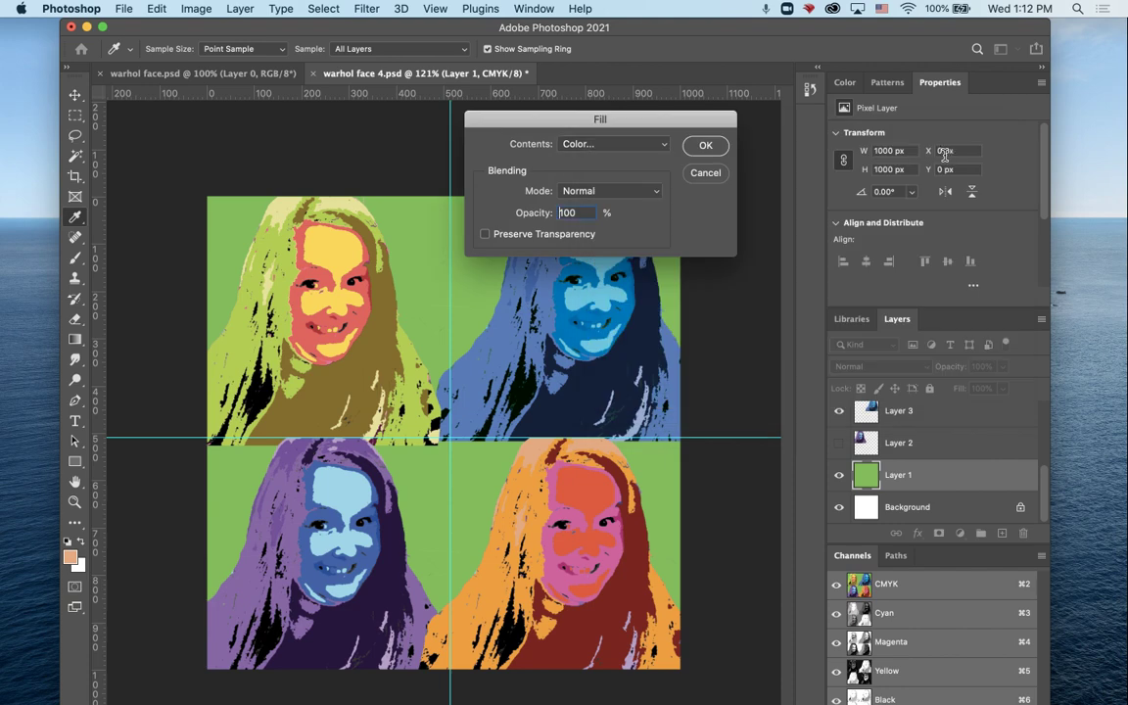
click(705, 146)
key(u)
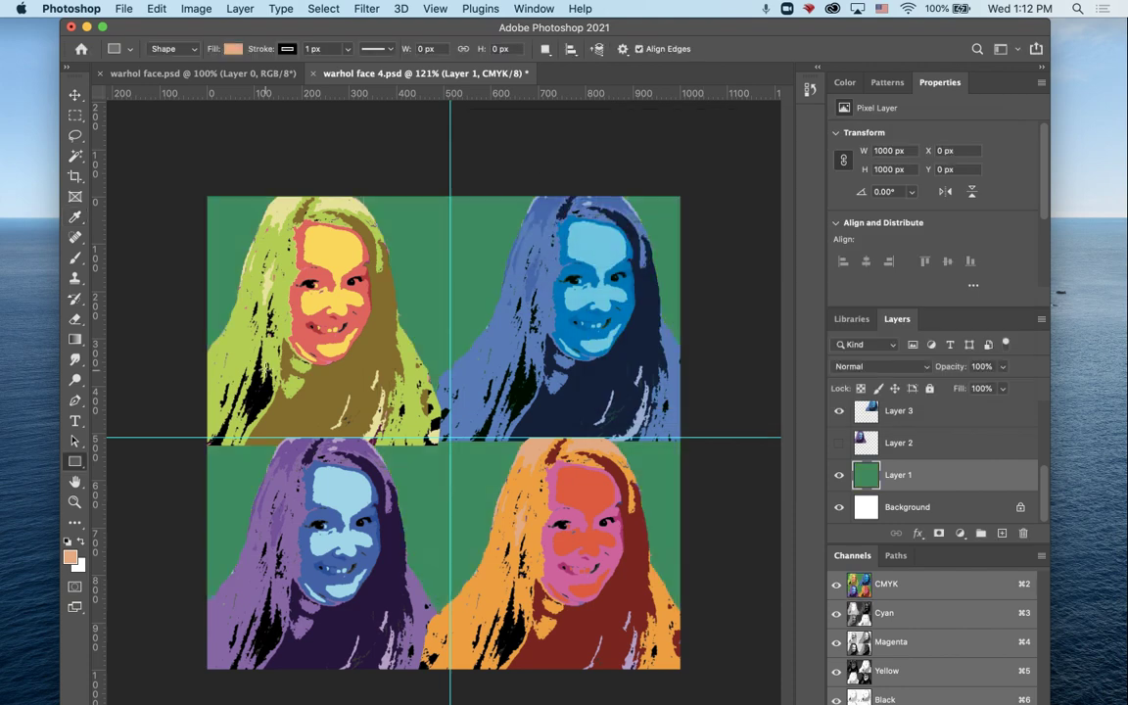
Choose the Rectangular Marquee tool, dismiss the menu, and select the empty top Layer 7
click(75, 115)
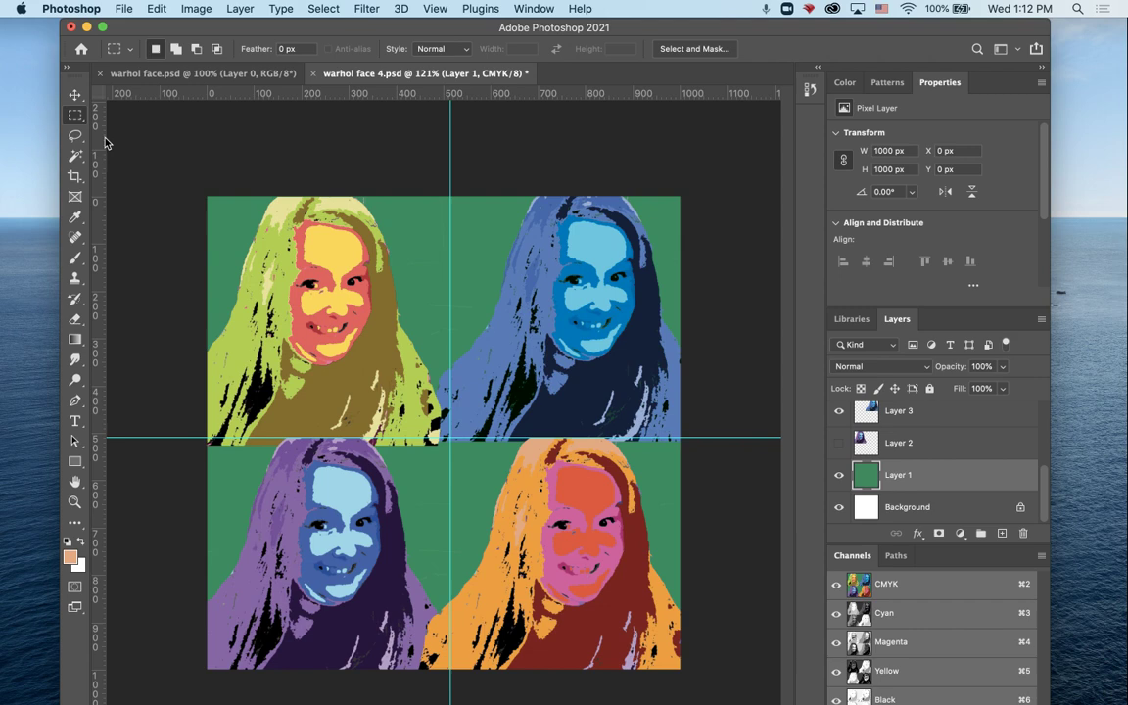
click(350, 8)
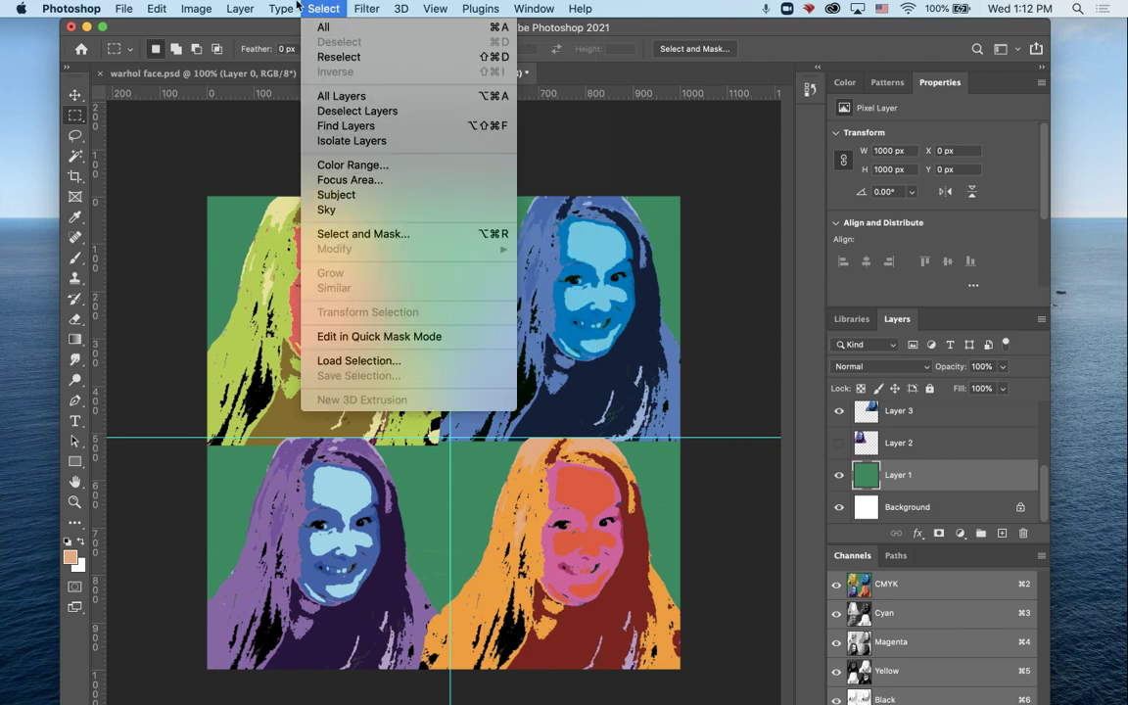
click(478, 410)
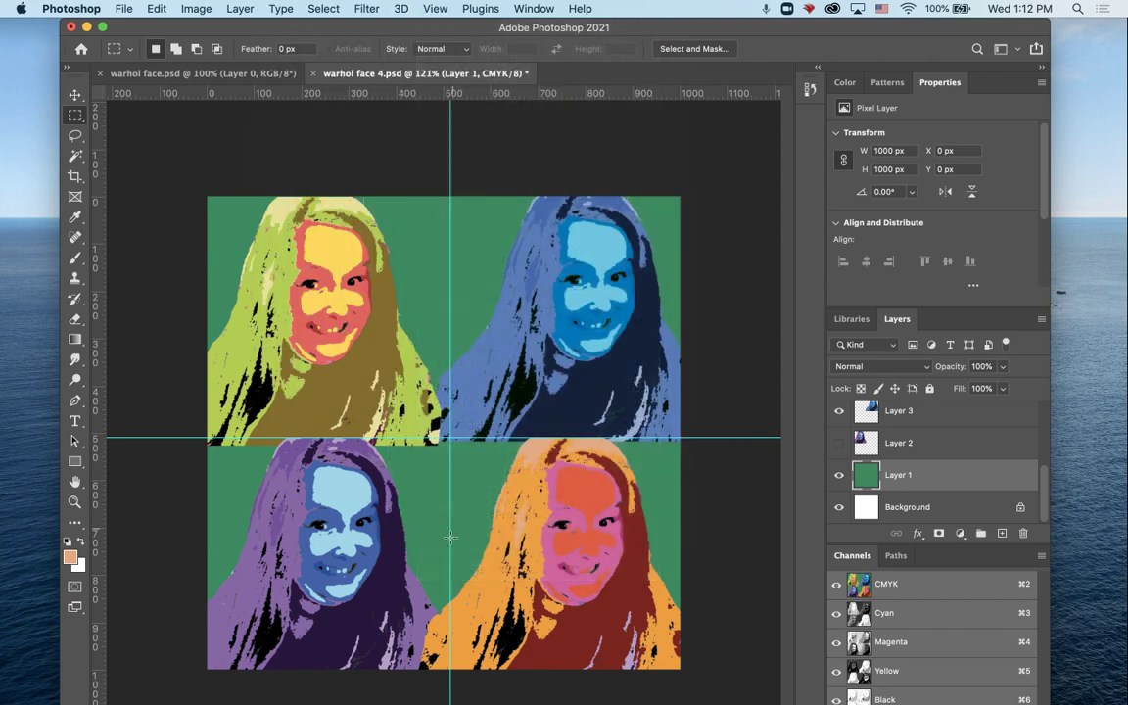
scroll(919, 466, up, 5)
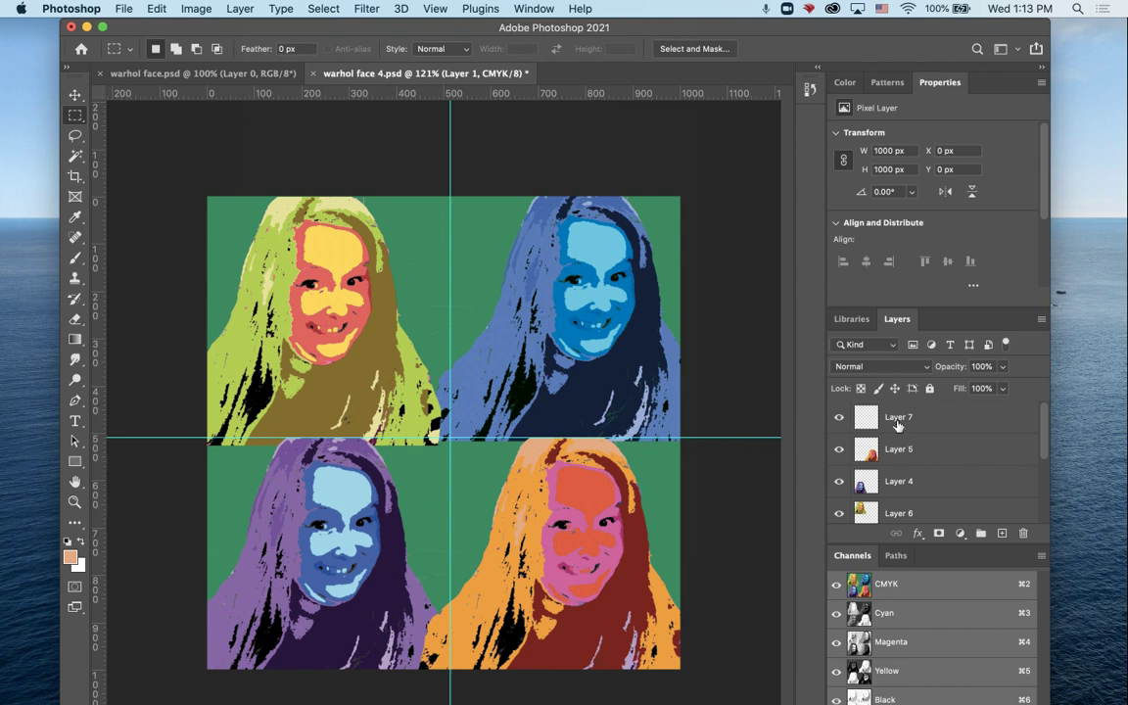
click(896, 417)
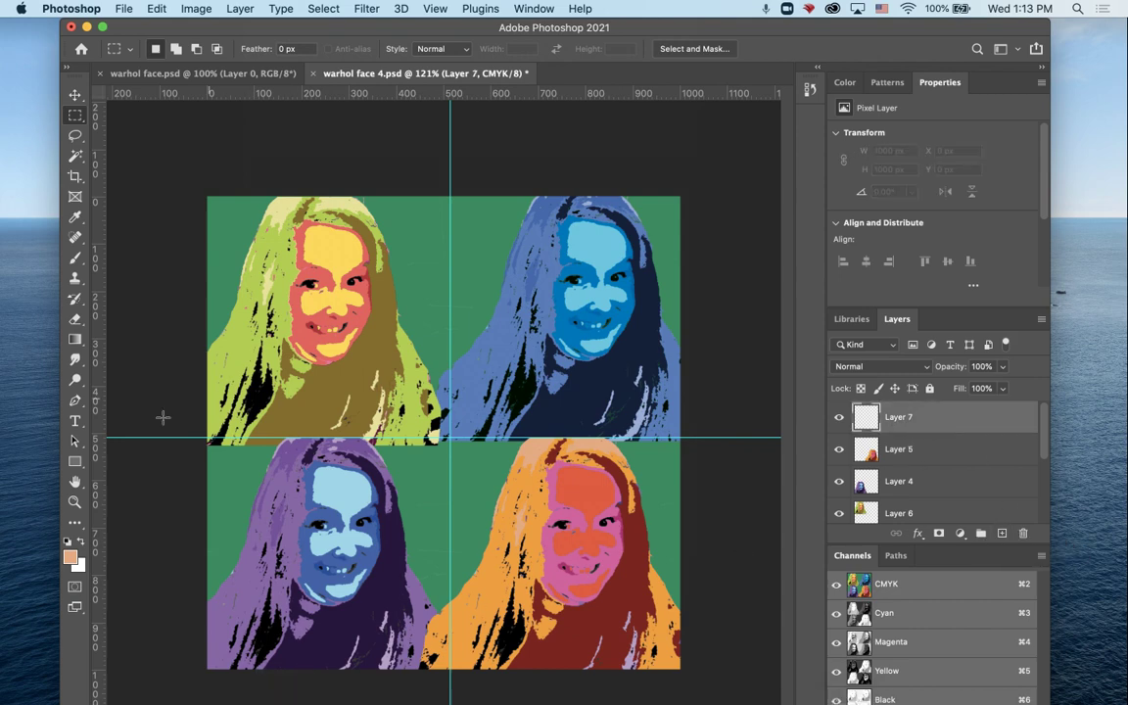
Draw a 56 × 995 px rectangle down the vertical centre guide and swap foreground/background colours
click(76, 461)
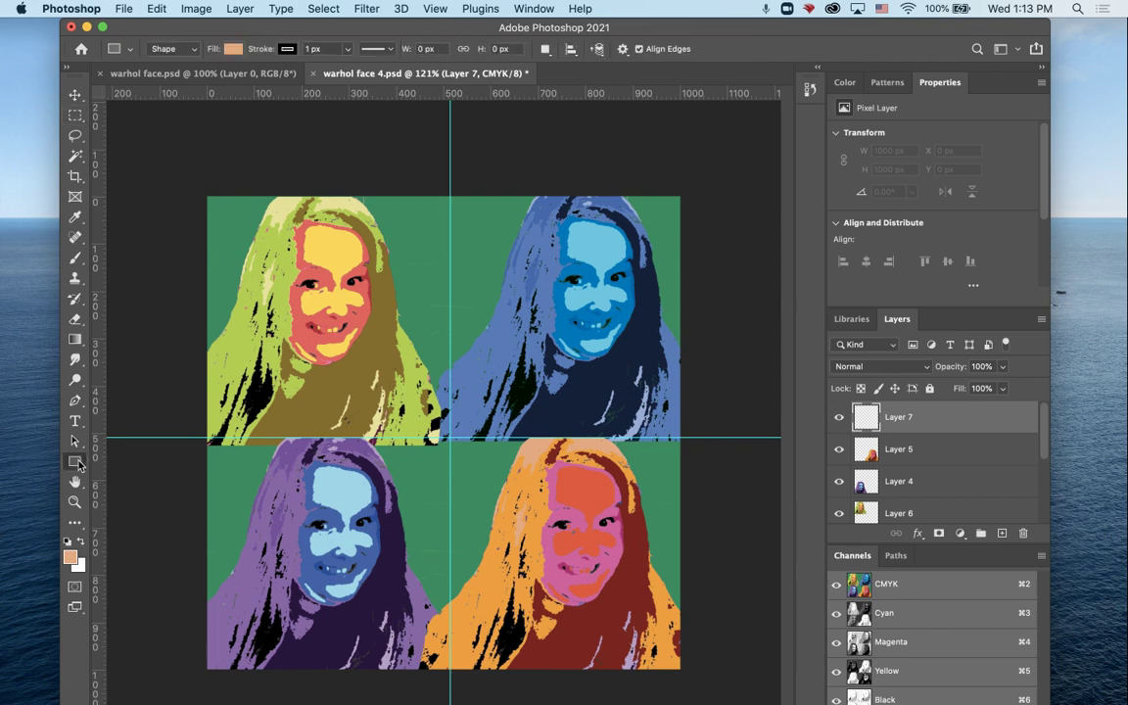
drag(436, 197, 461, 665)
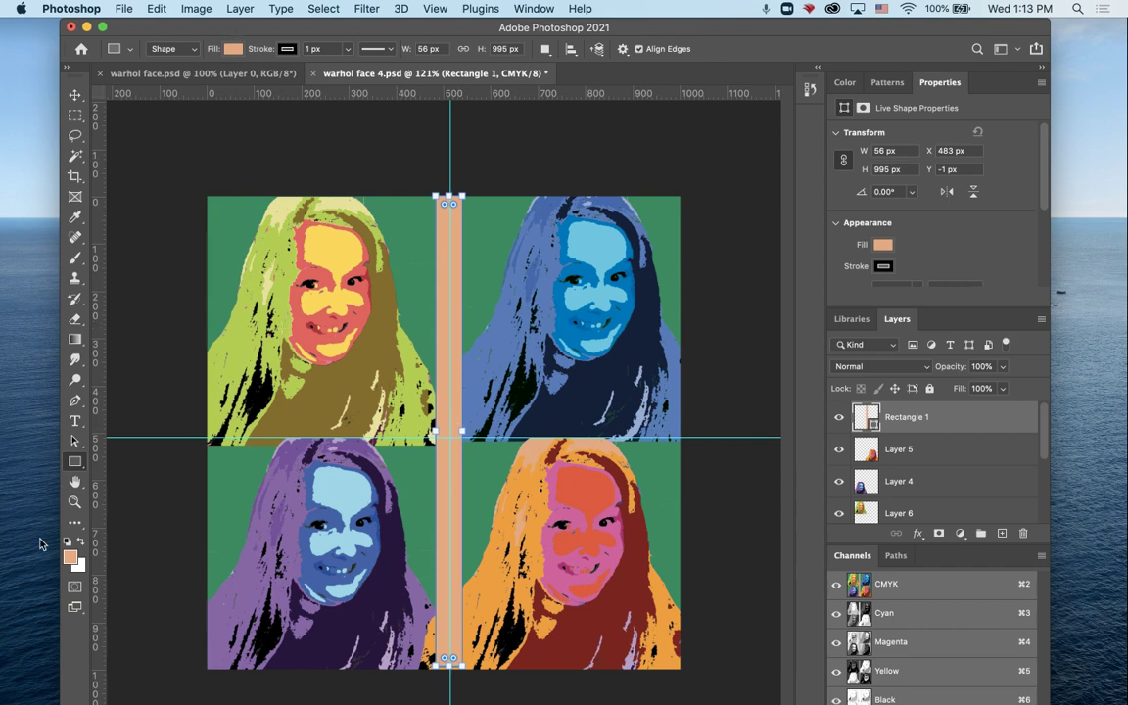
click(81, 545)
Set the bar's fill colour to solid black from the Grayscale swatches
click(234, 49)
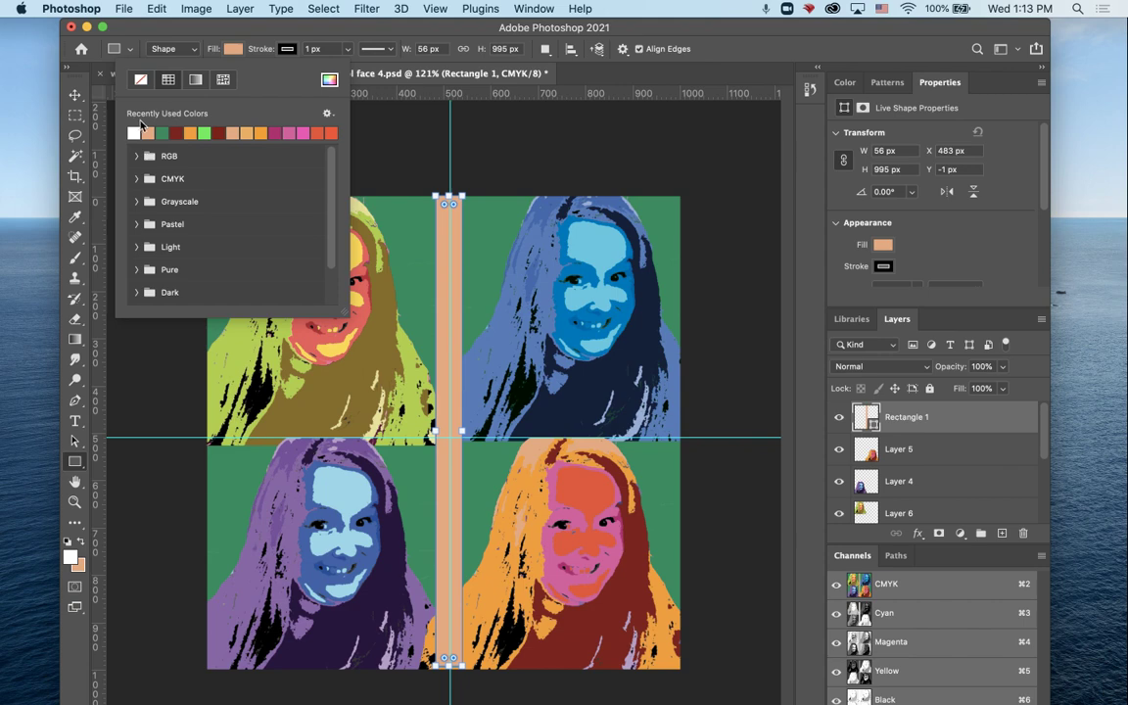
click(135, 132)
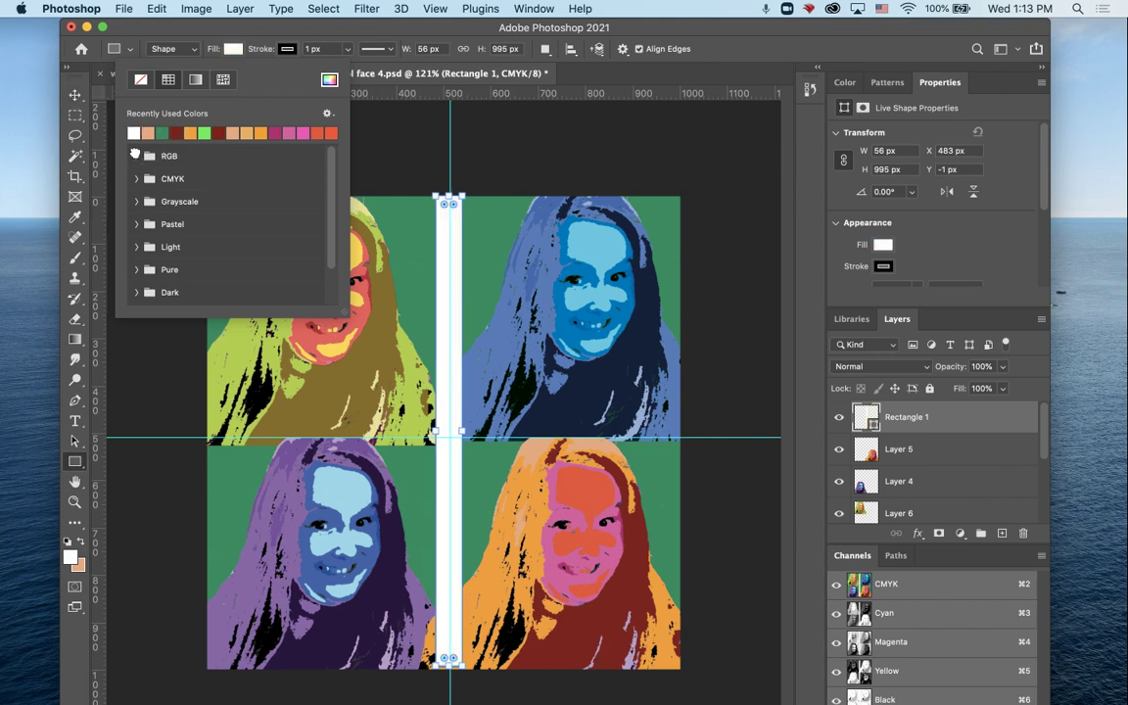
click(137, 157)
click(137, 157)
click(137, 178)
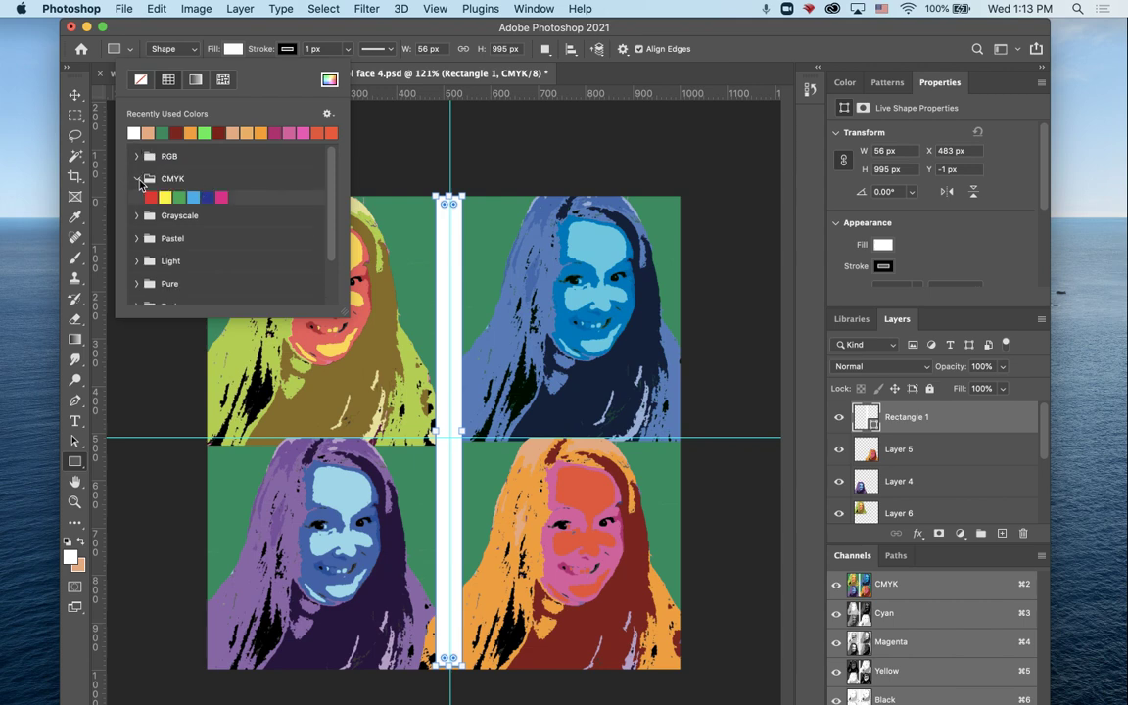
click(137, 179)
click(137, 201)
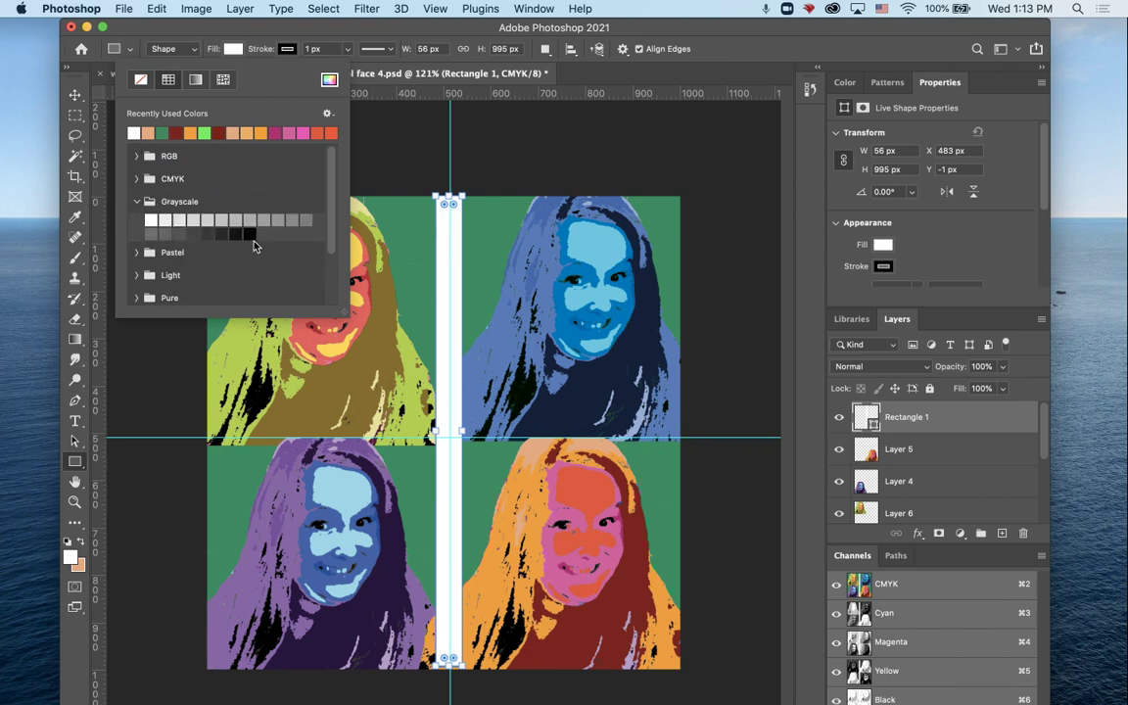
click(249, 234)
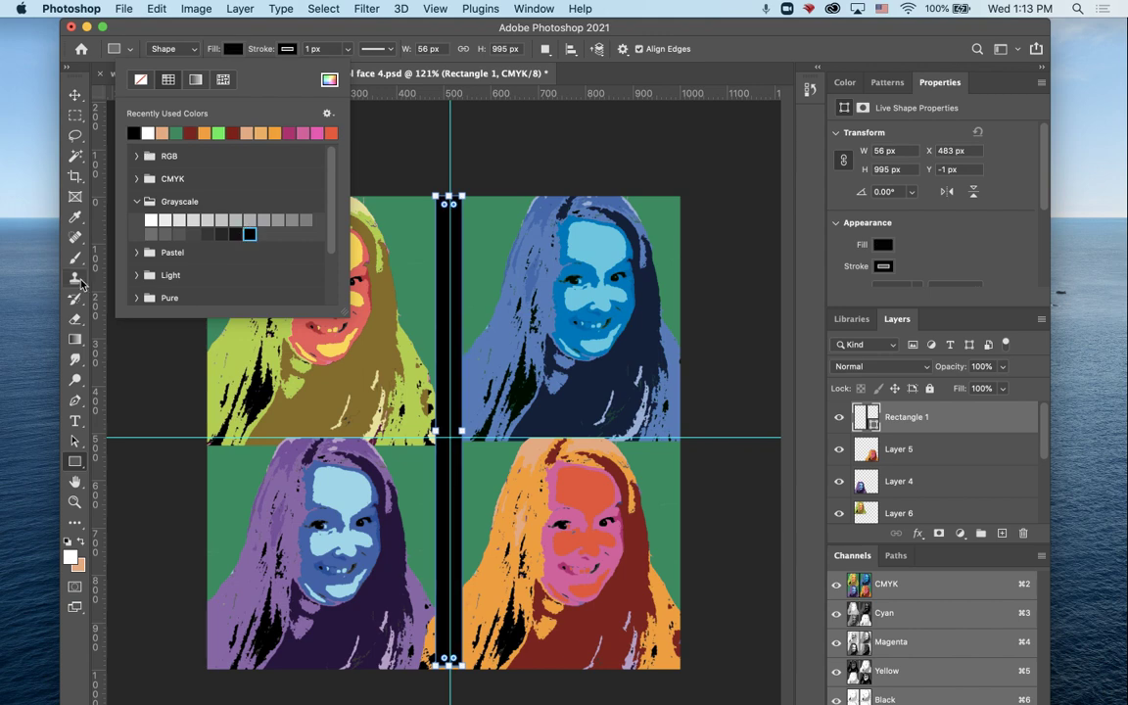
click(462, 429)
Narrow the black bar to 14 px wide and nudge it right to X 506 px
drag(462, 429, 444, 431)
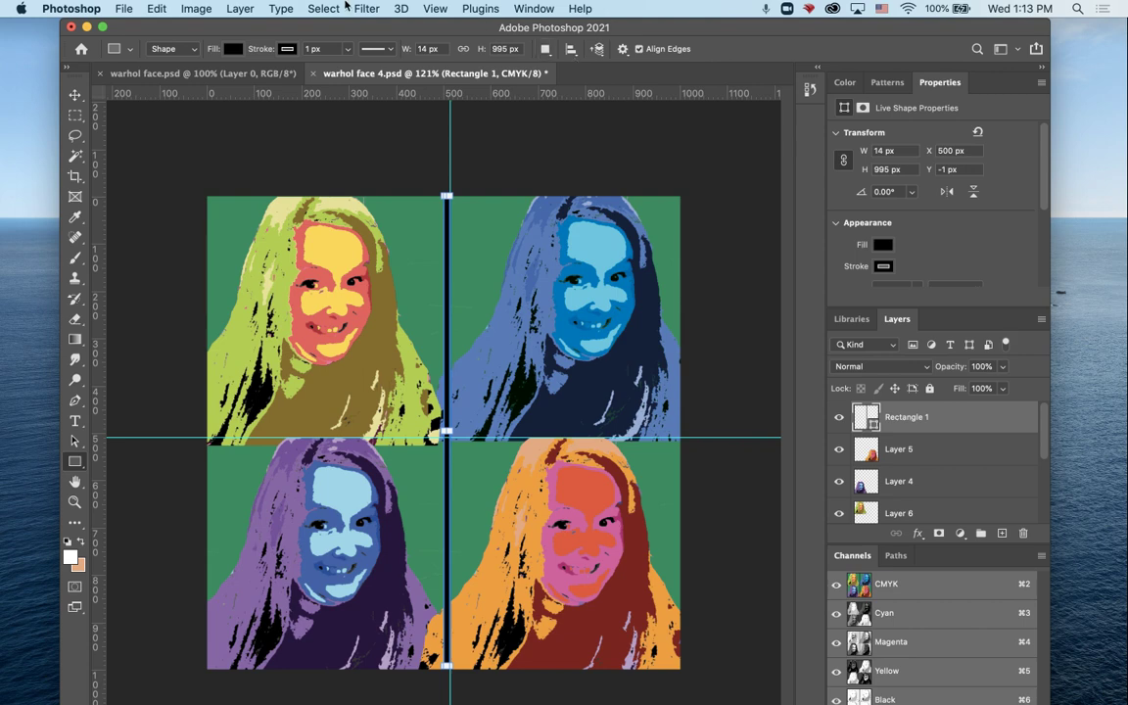
click(75, 95)
key(Right)
key(Right)
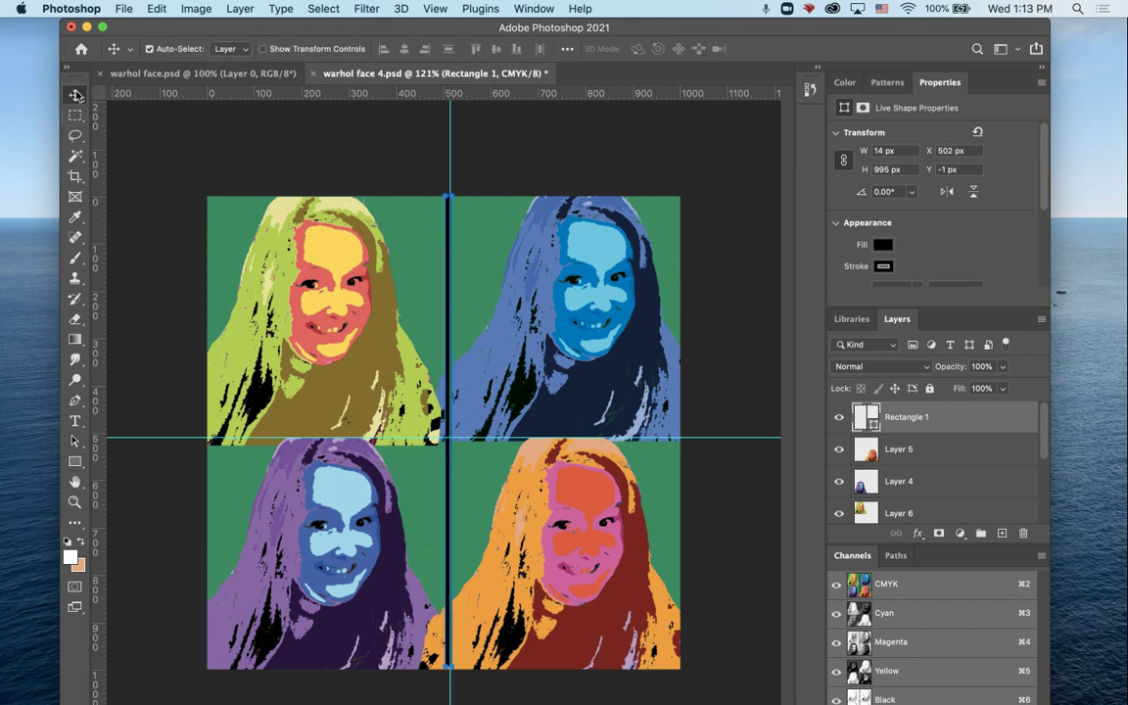
key(Right)
key(Right)
key(Right)
key(Right)
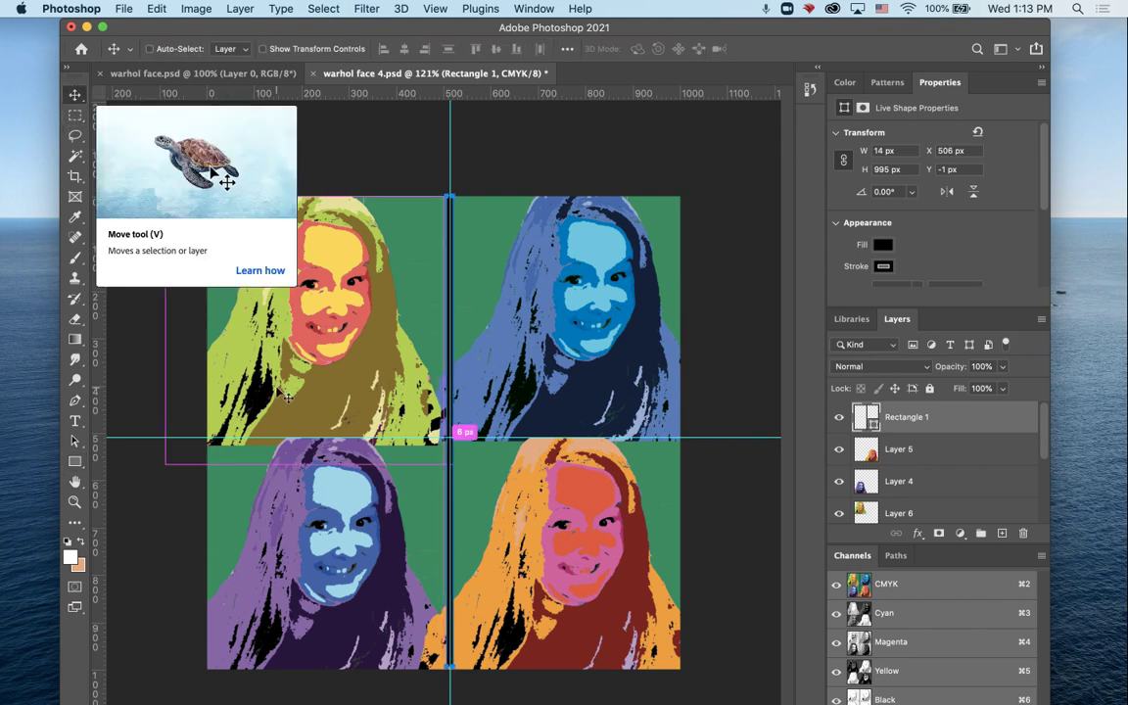
key(super)
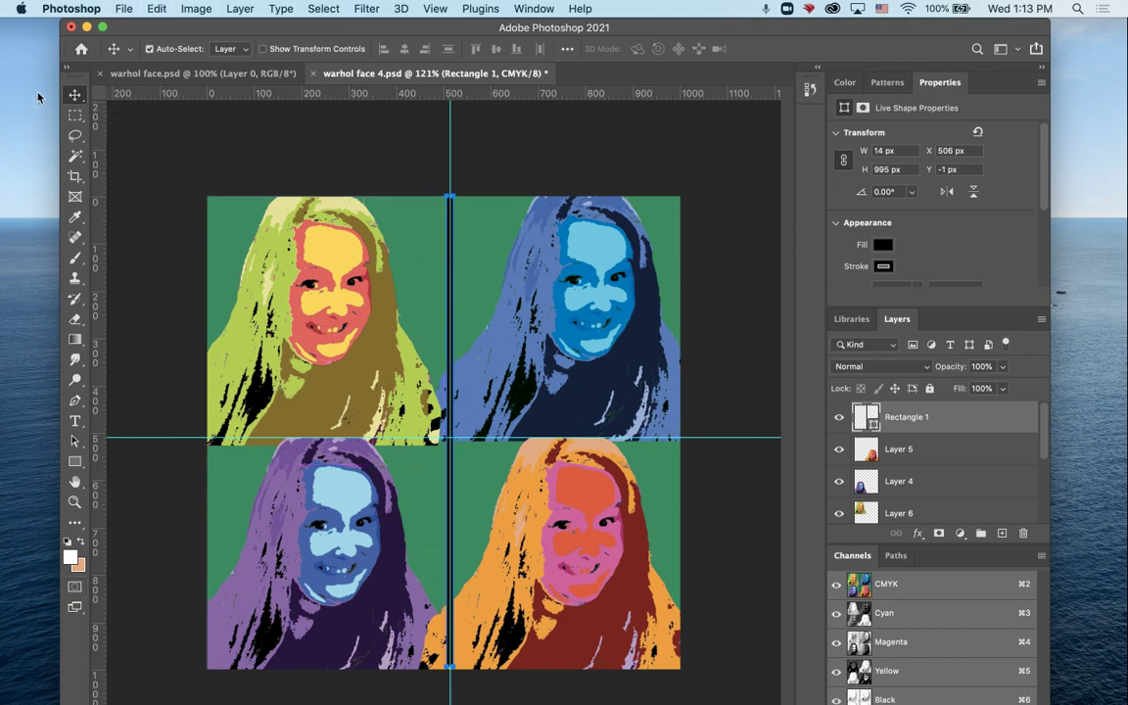
Free Transform the black bar, rotating it 90° to lie horizontally, and commit
key(super+t)
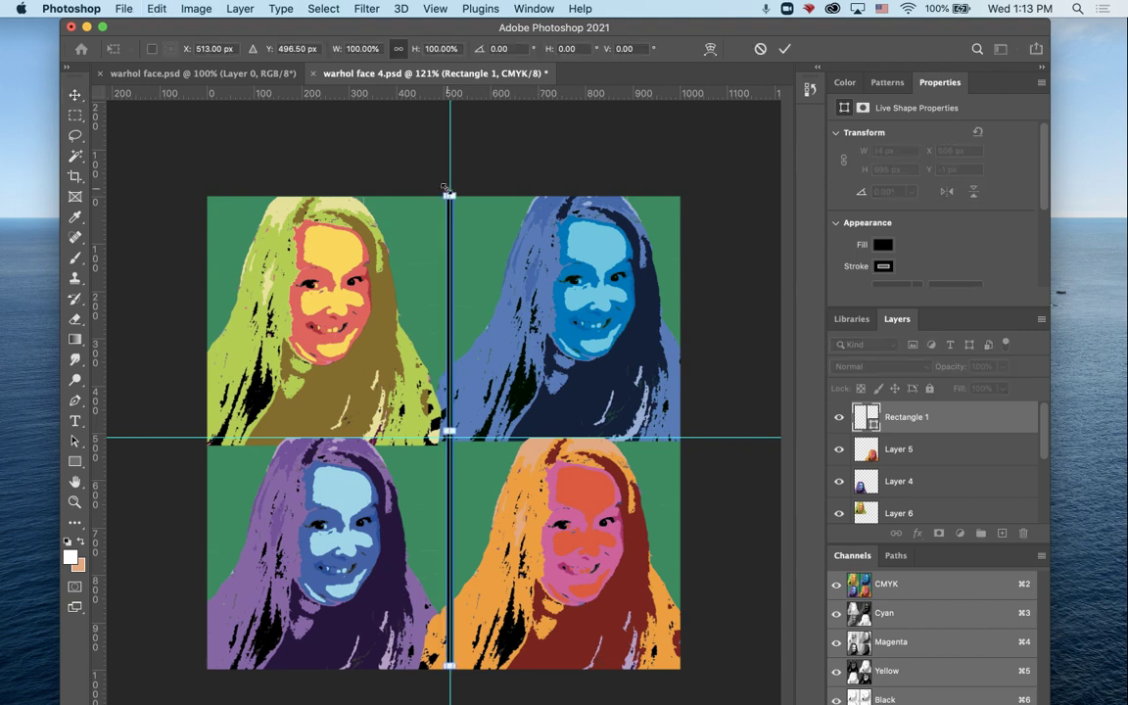
drag(445, 184, 170, 436)
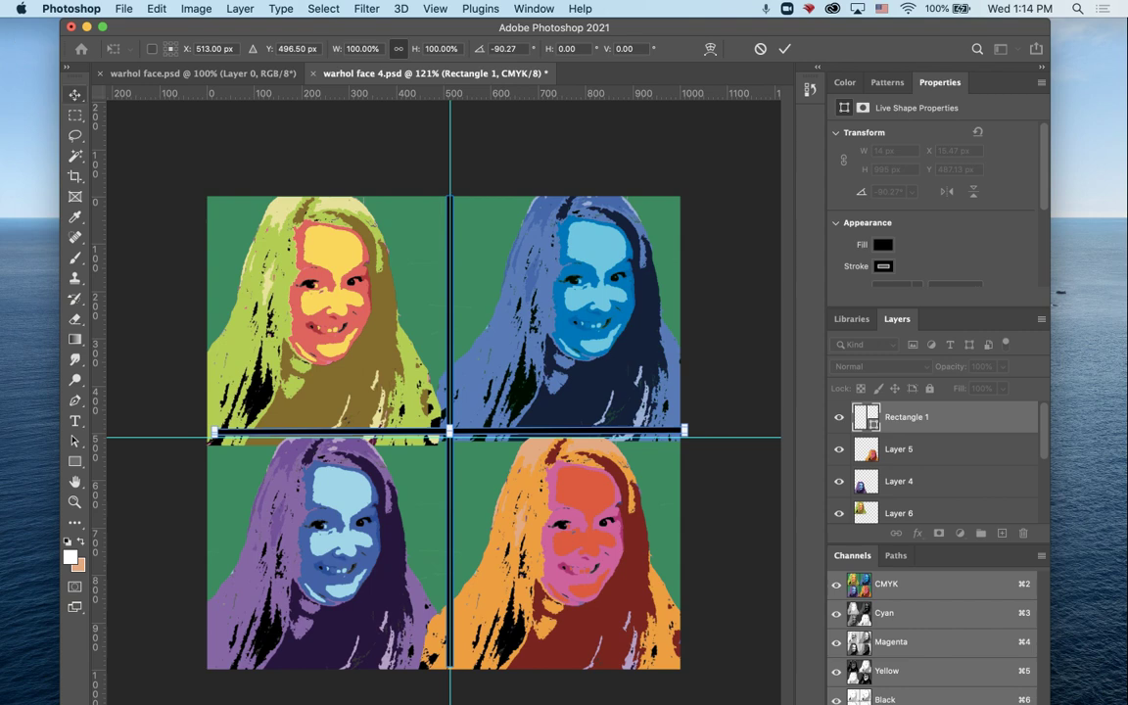
click(75, 94)
Align the vertical and horizontal black bars on the centre lines to form a cross
mouse_move(315, 428)
mouse_down()
mouse_move(298, 441)
mouse_move(306, 445)
mouse_up()
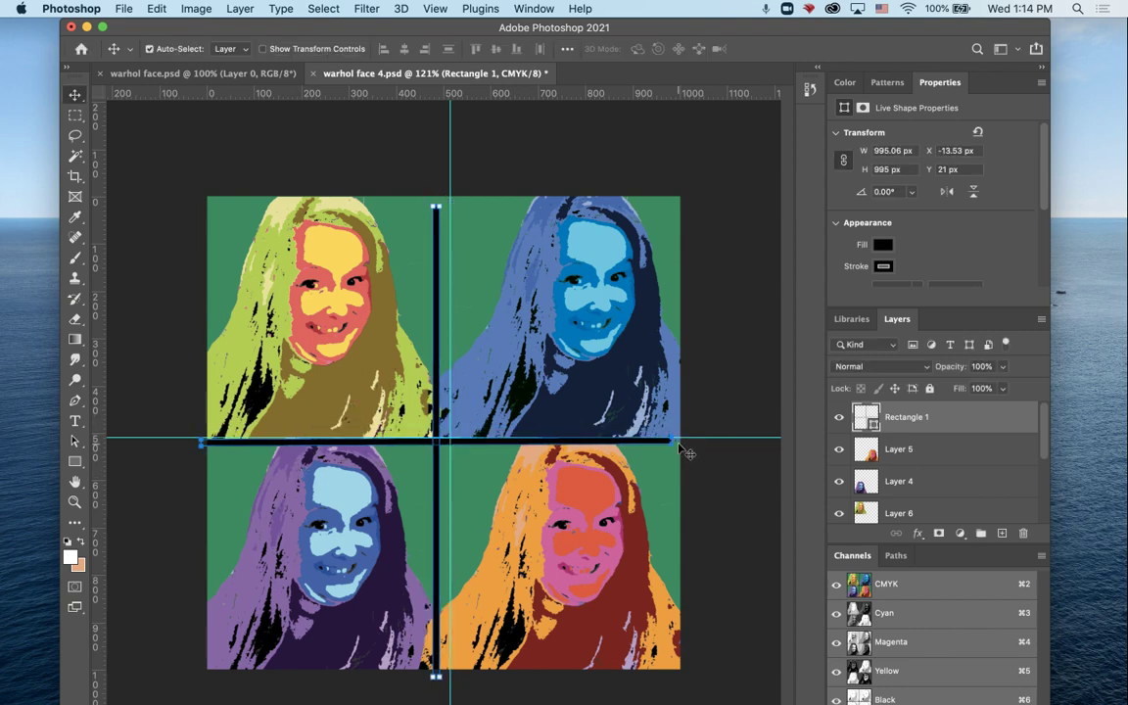
drag(694, 446, 681, 443)
click(448, 242)
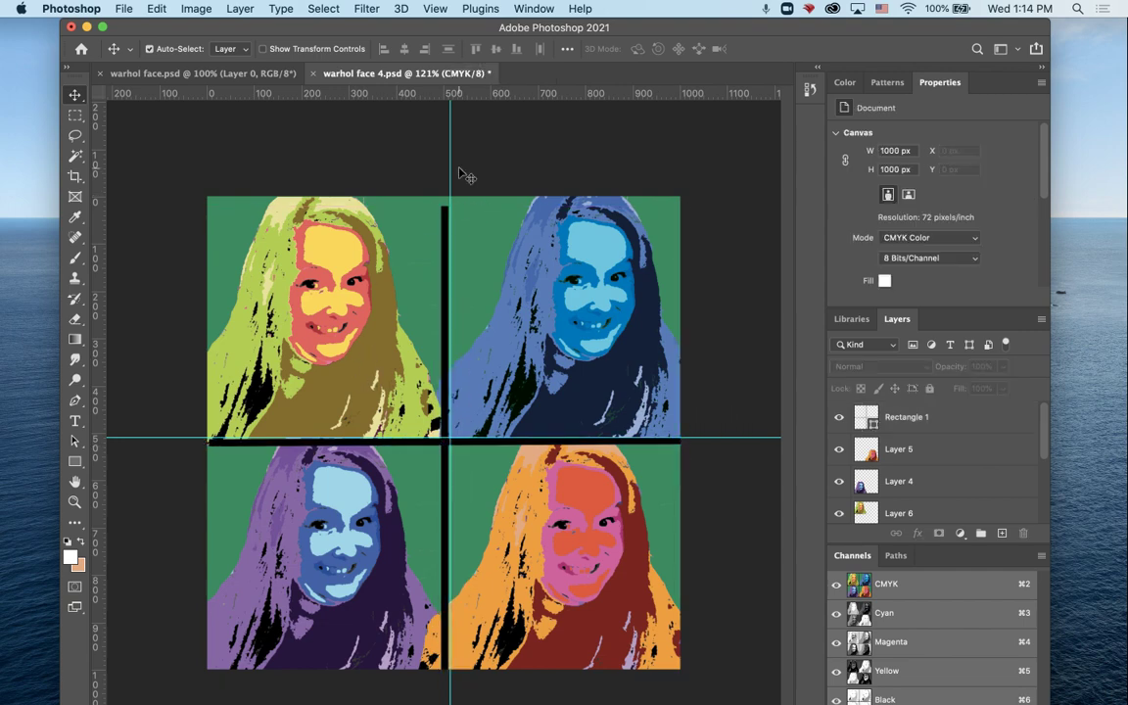
drag(449, 242, 449, 213)
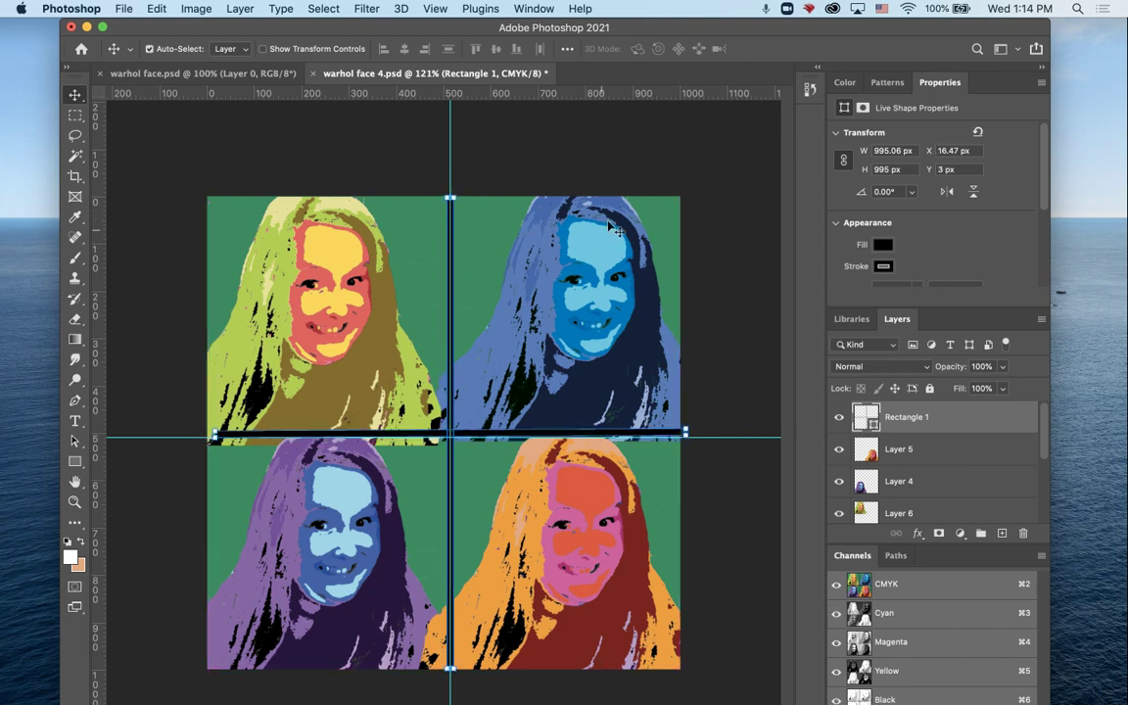
click(719, 240)
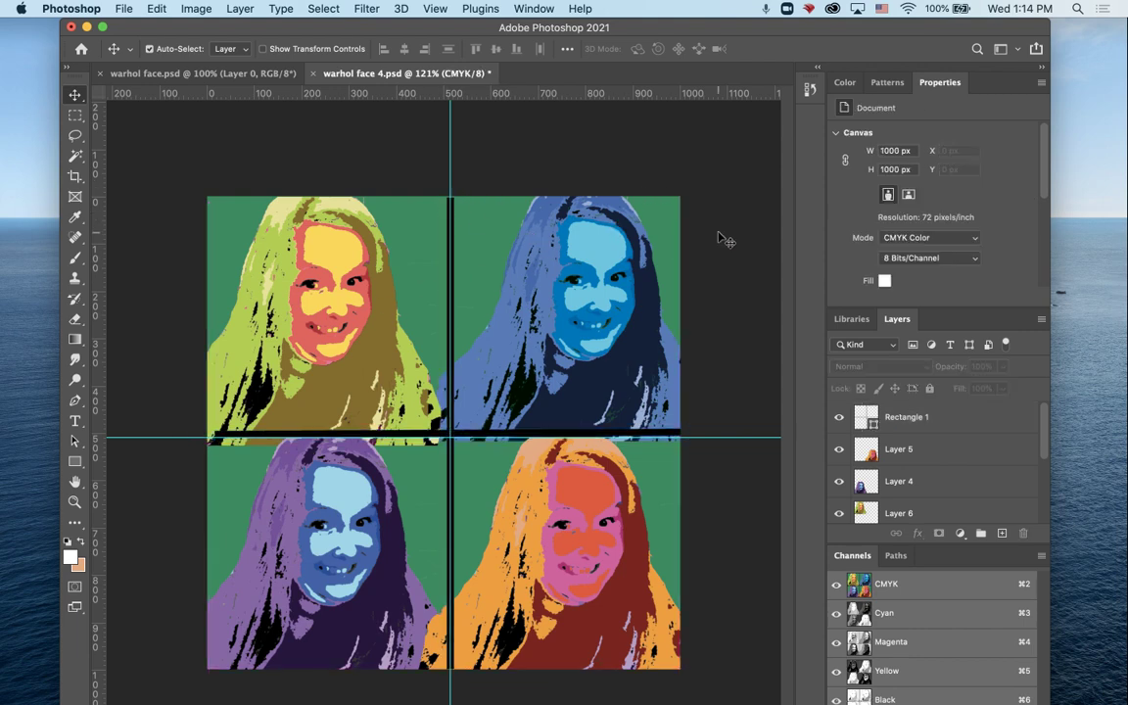
click(367, 9)
Clear all guides from the canvas and select the black cross layer
mouse_move(438, 9)
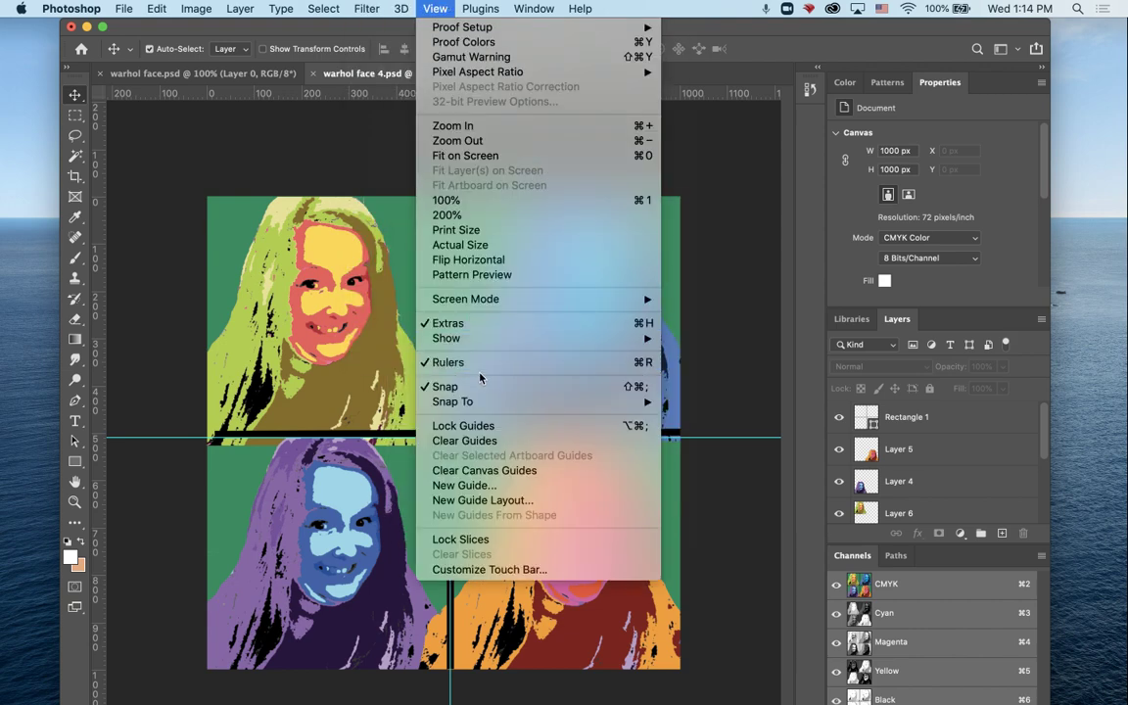
click(489, 442)
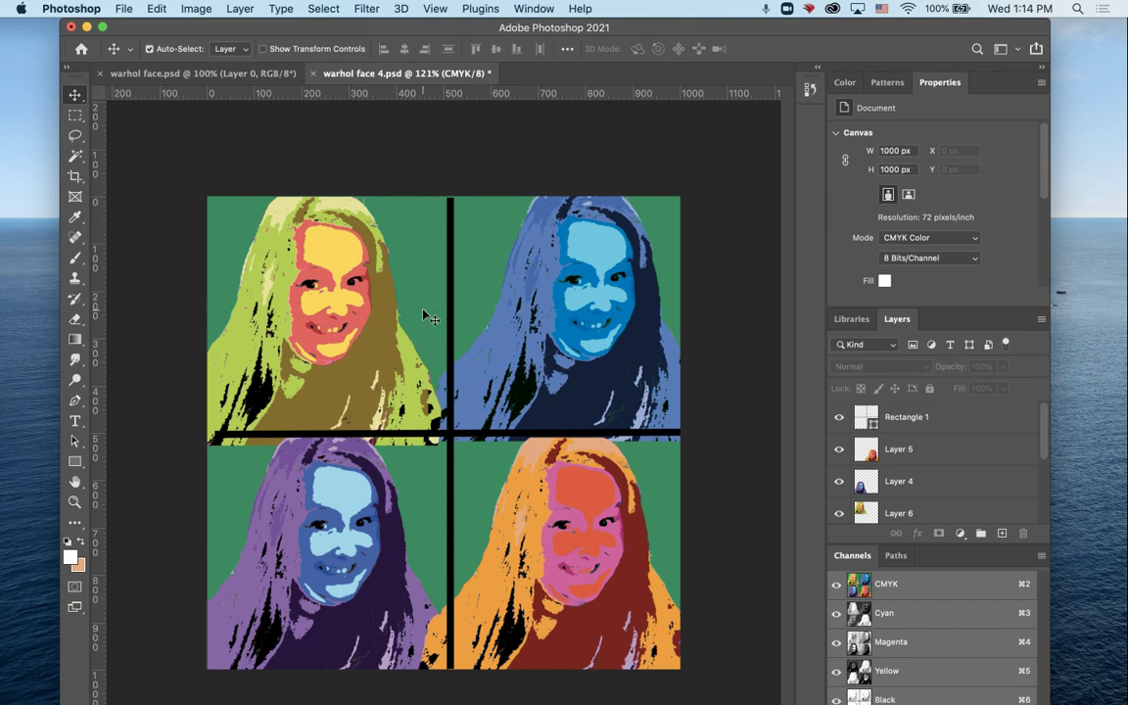
click(452, 262)
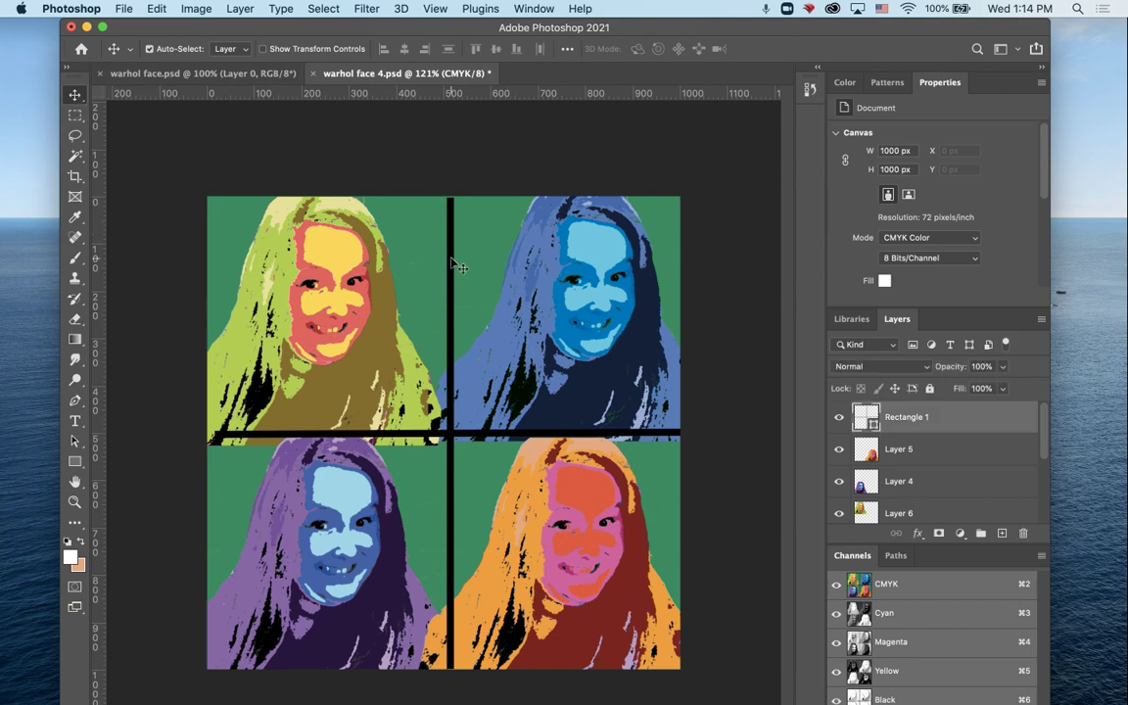
key(super)
Scale the black cross to about 102.89%, centred at X 500 px
key(super+t)
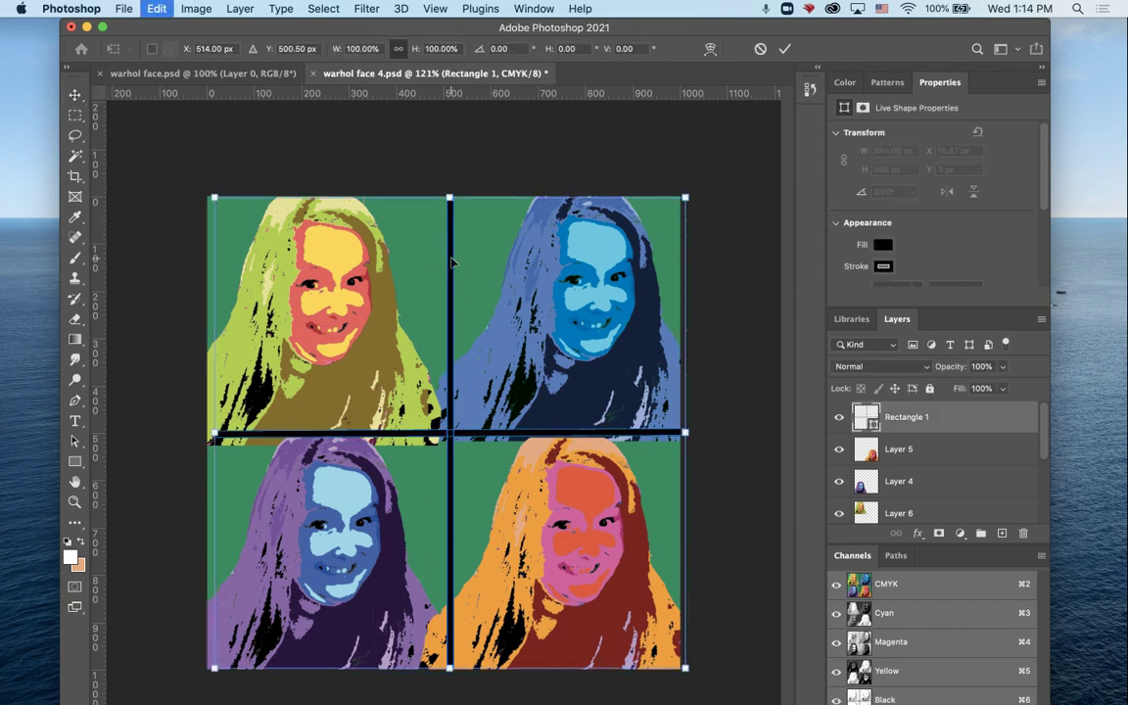
drag(214, 435, 207, 433)
drag(446, 439, 443, 446)
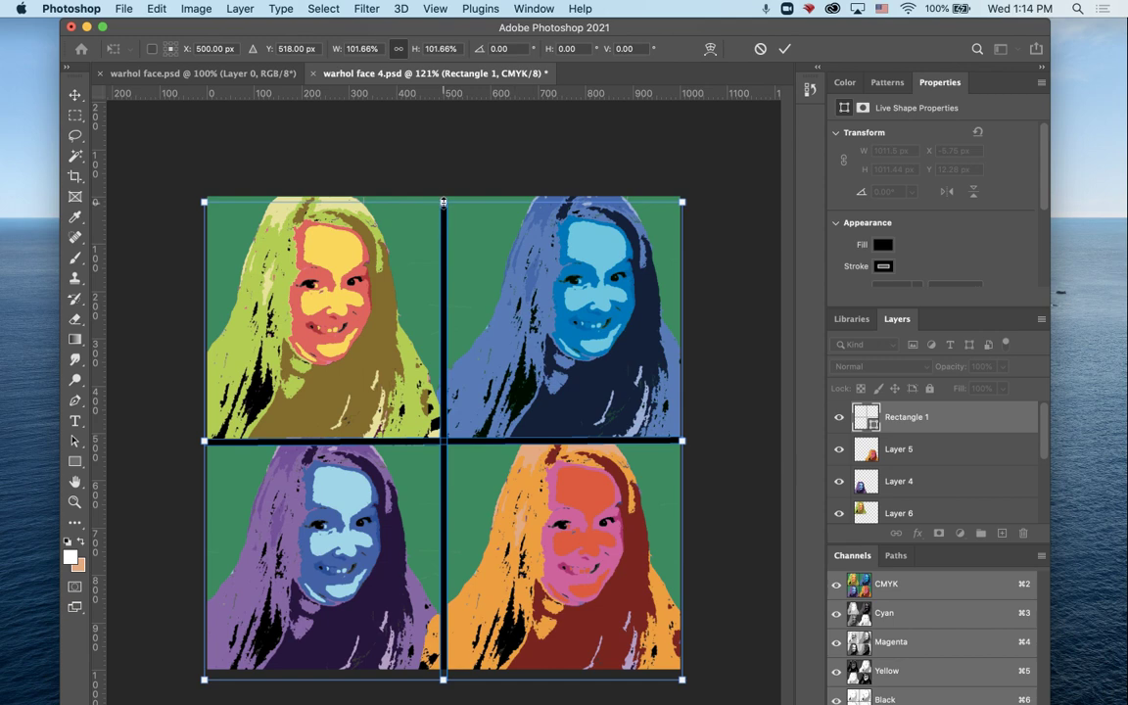
drag(443, 202, 443, 197)
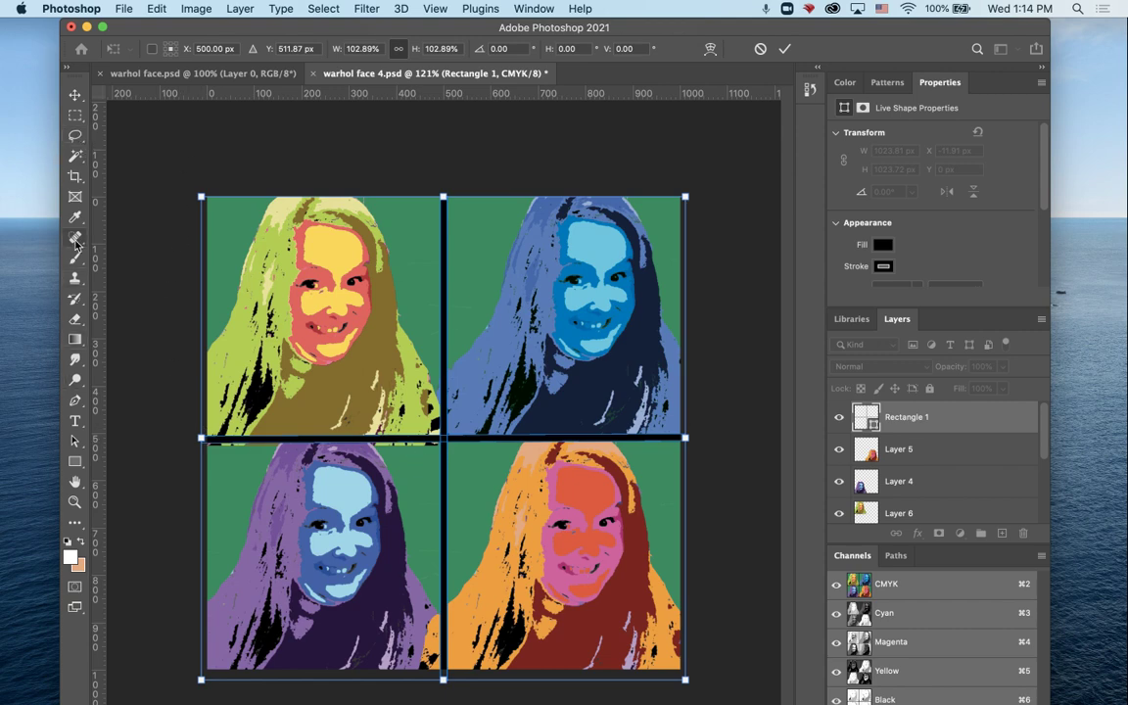
Commit the enlarged cross, erase Layer 6's overflow below the bar, then select Layer 5
click(75, 114)
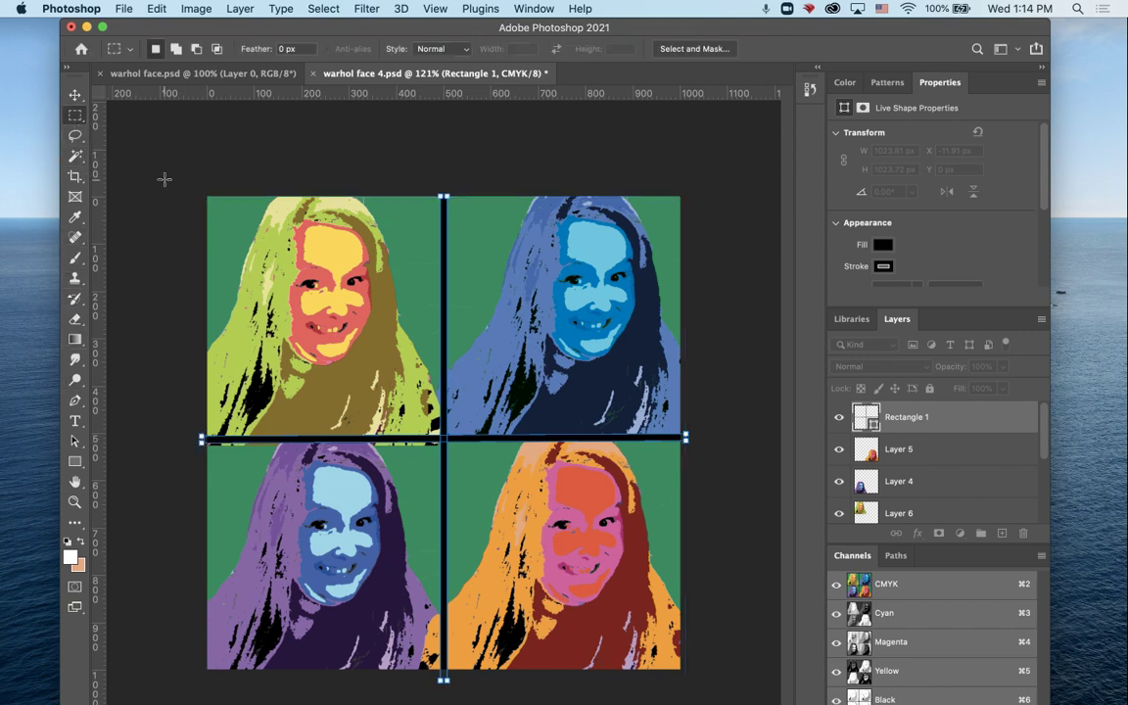
click(867, 510)
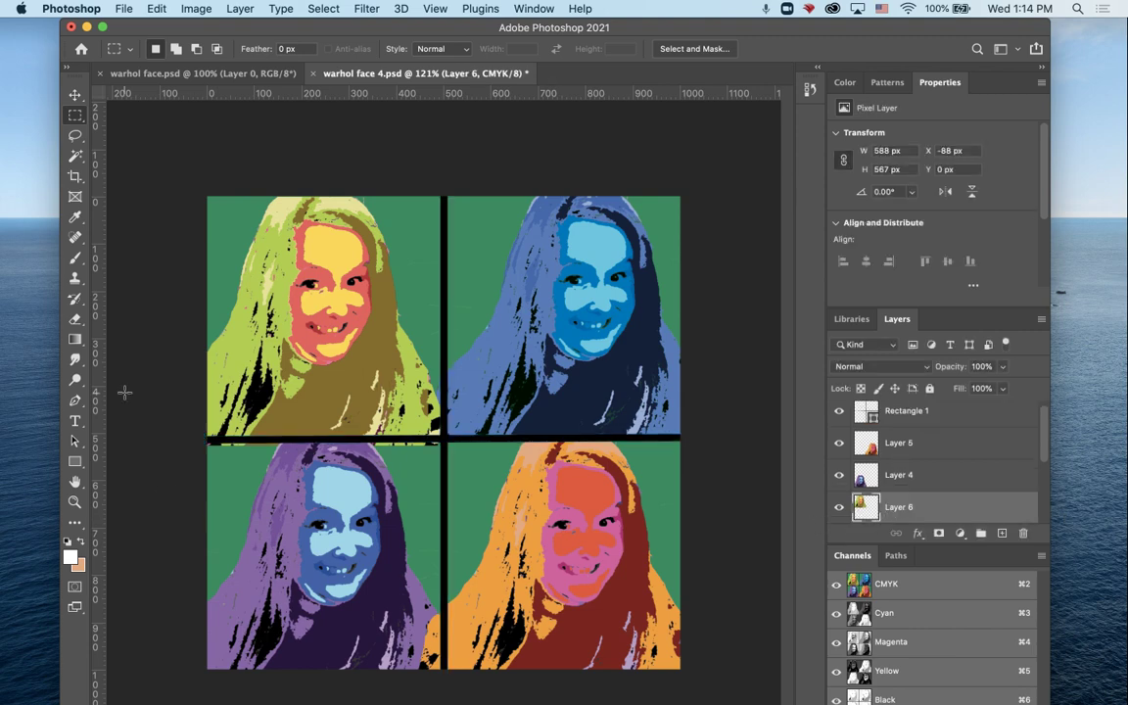
click(77, 321)
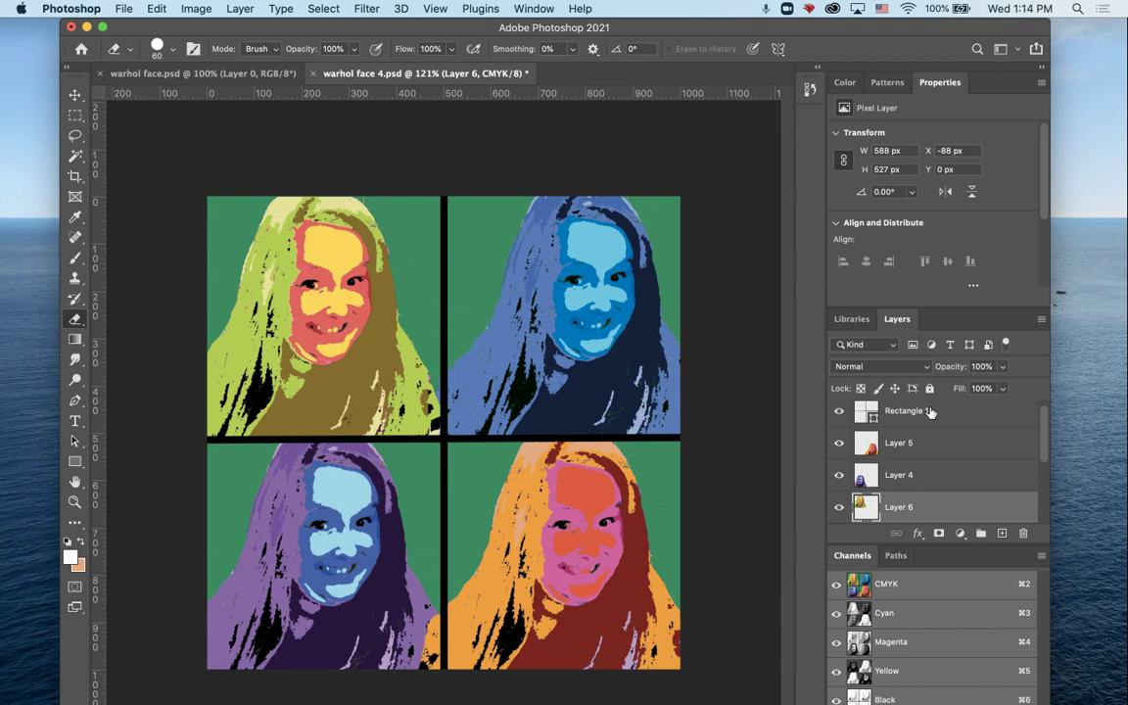
super+click(655, 464)
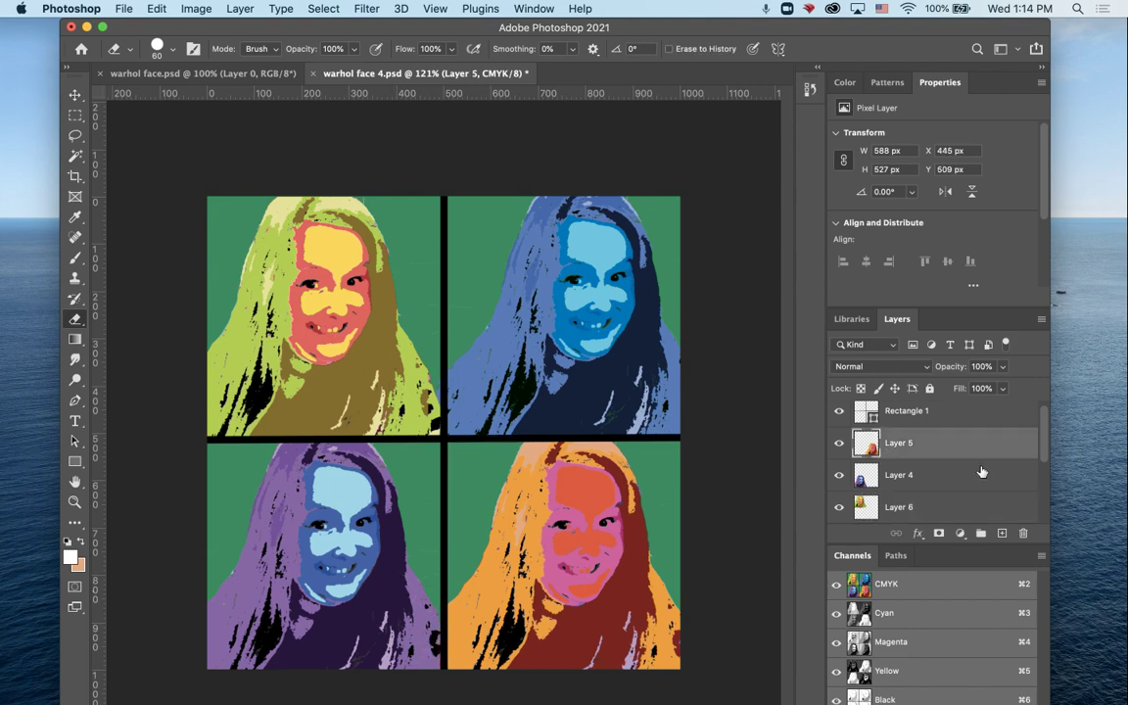
click(124, 7)
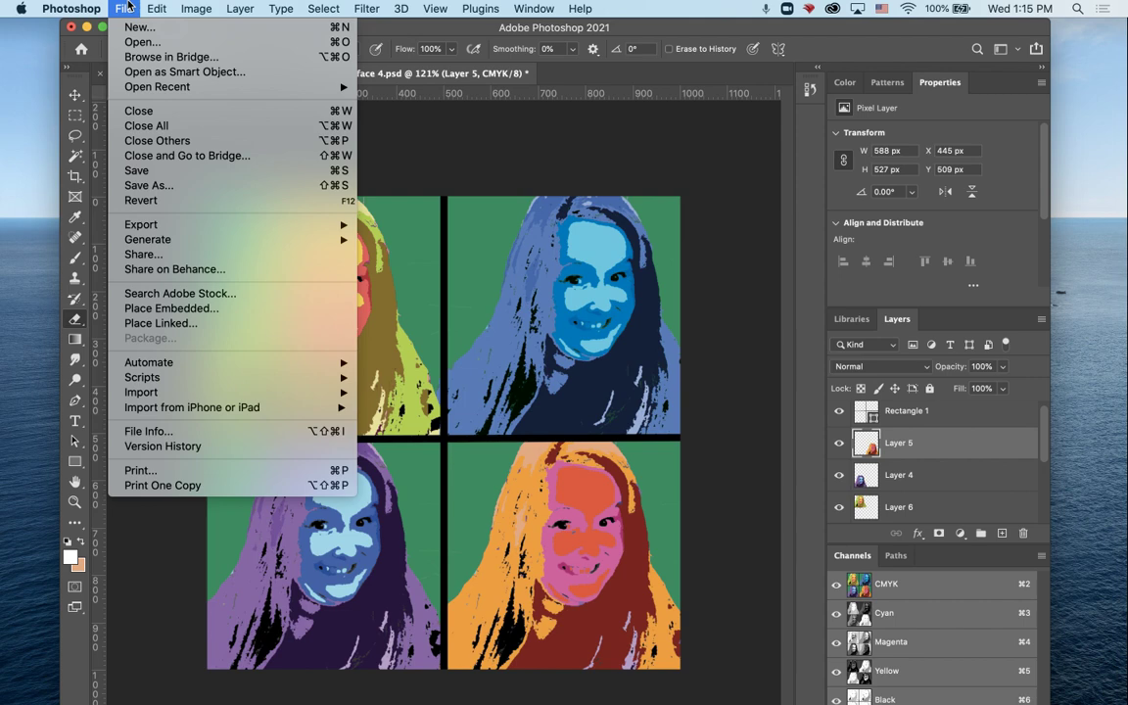
Save warhol face 4.psd, then view the File > Export submenu and dismiss it
click(137, 171)
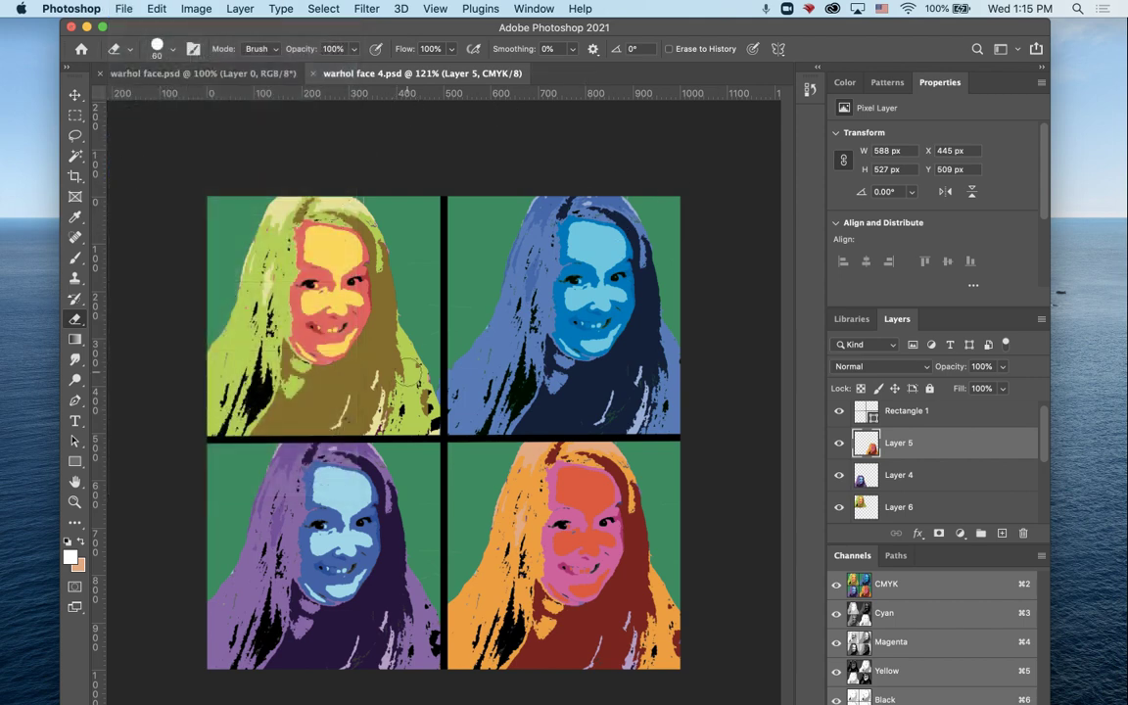
click(132, 7)
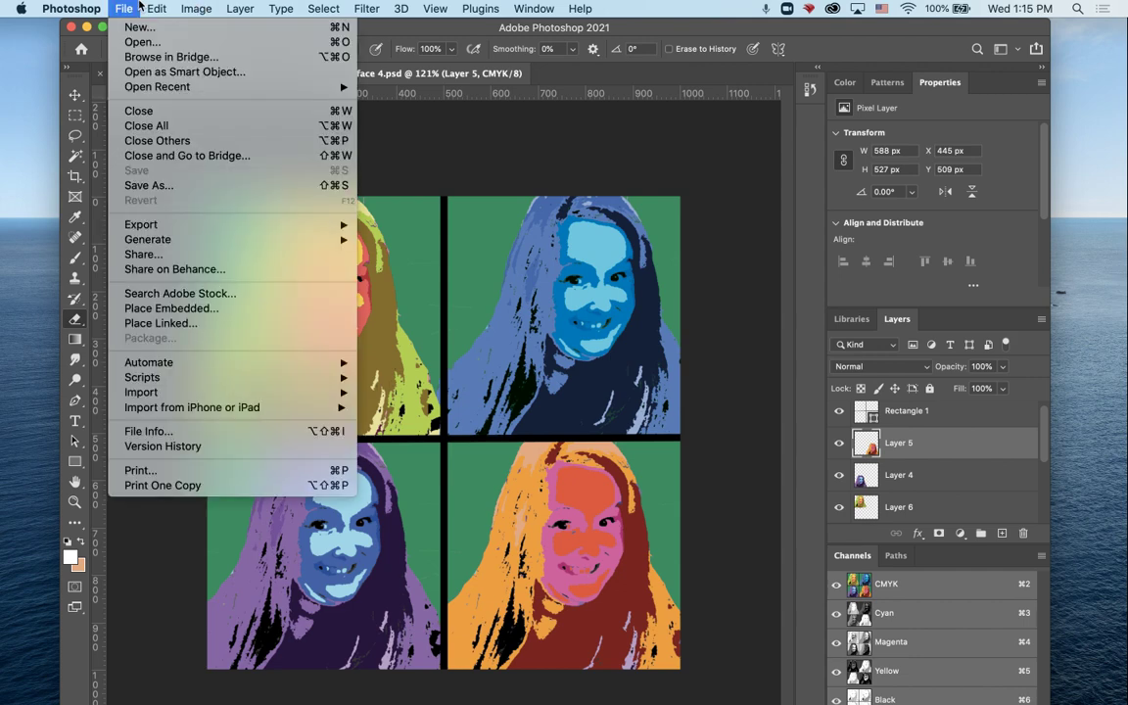
mouse_move(196, 227)
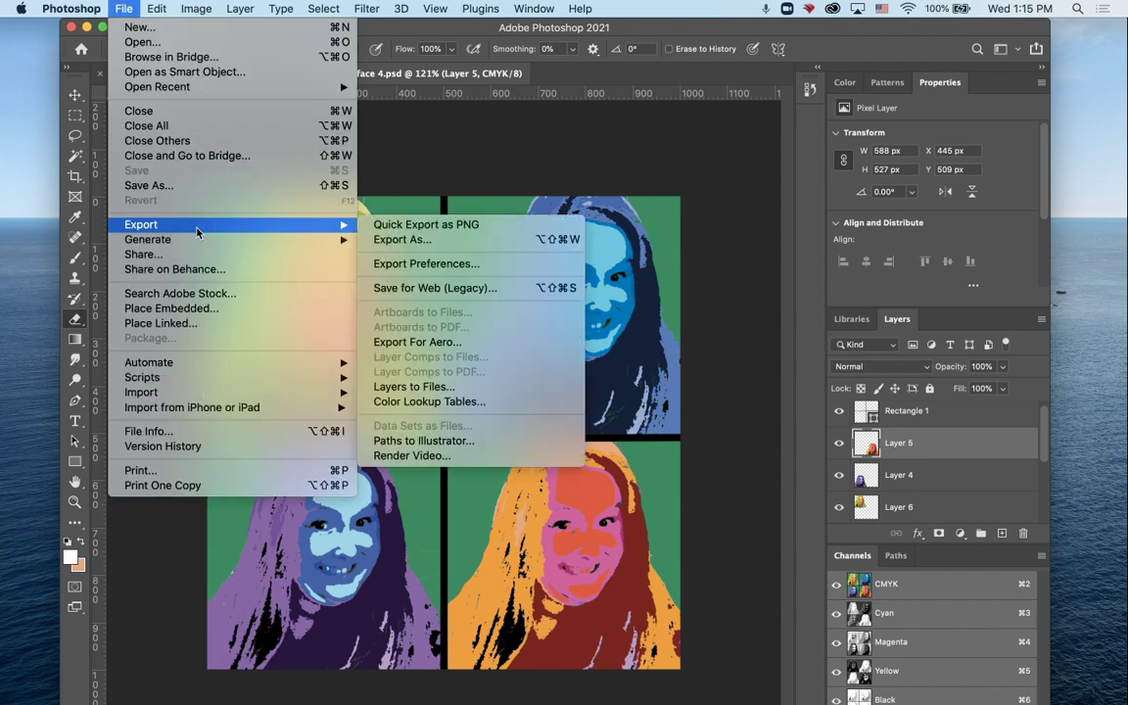
click(423, 125)
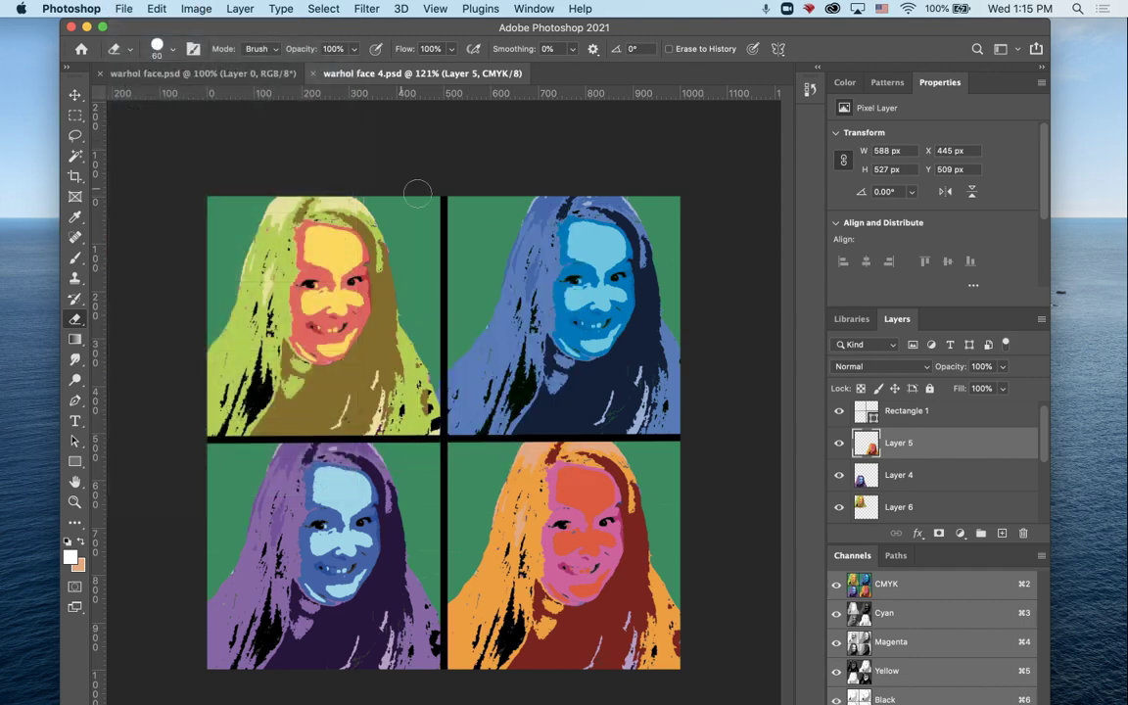